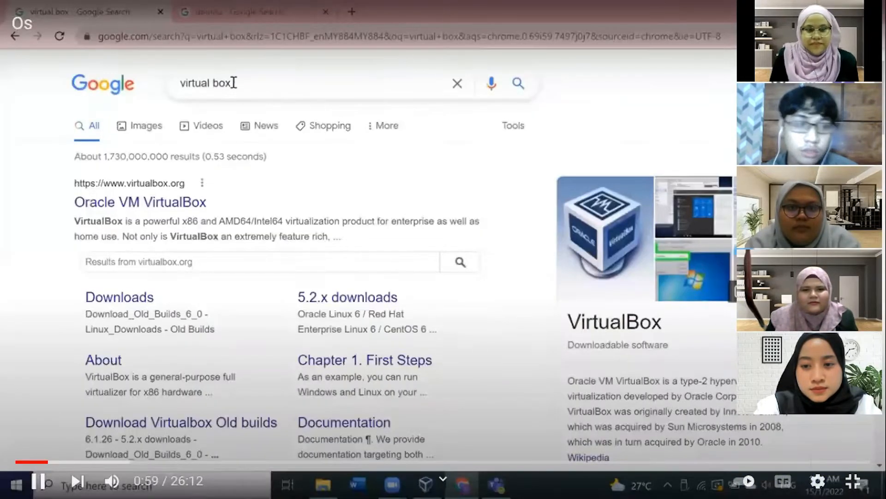
Step: Open the Oracle VM VirtualBox official site from the virtual box search results
left_click_drag(243, 83, 162, 91)
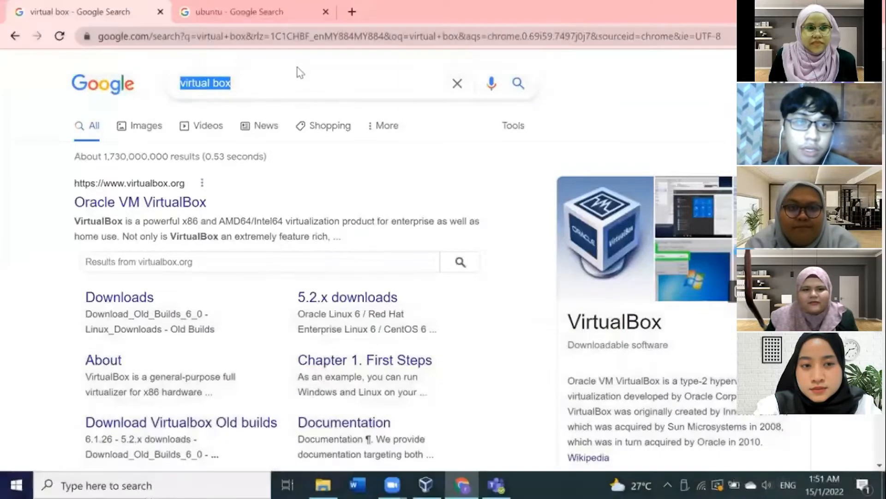
left_click(294, 82)
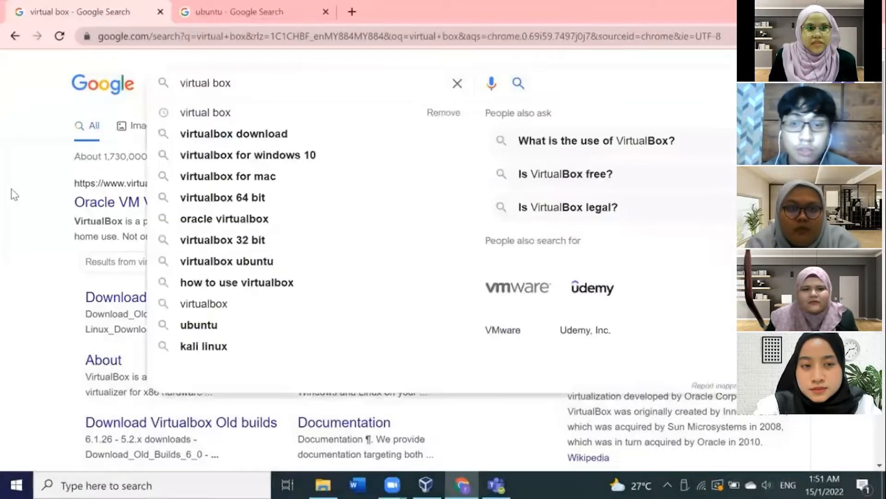
left_click(14, 194)
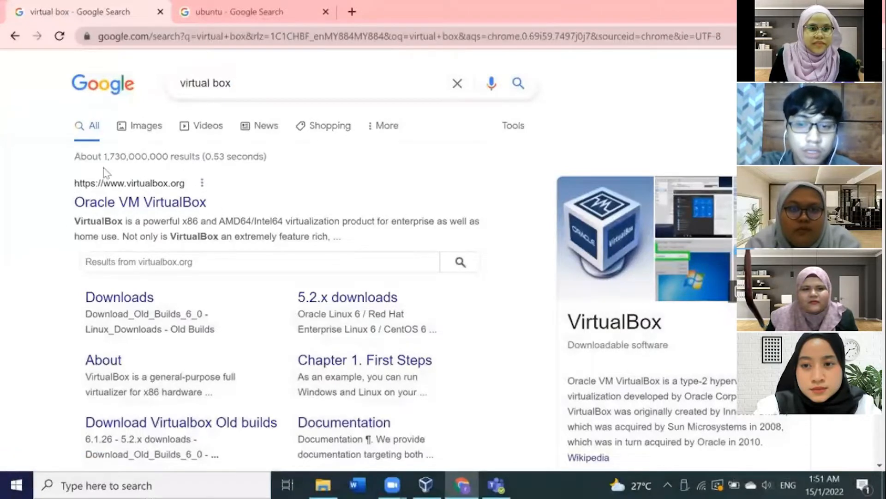
left_click(150, 205)
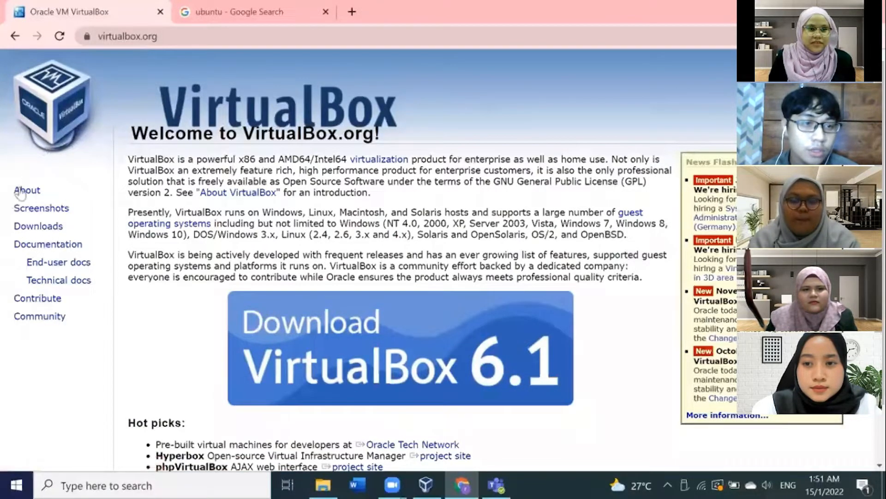
Step: Go to the VirtualBox Downloads page
double_click(26, 211)
double_click(39, 226)
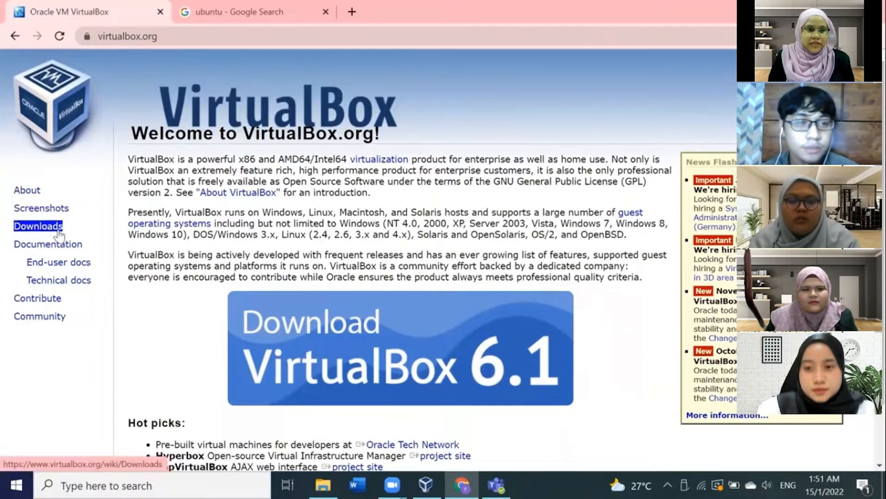
left_click(58, 231)
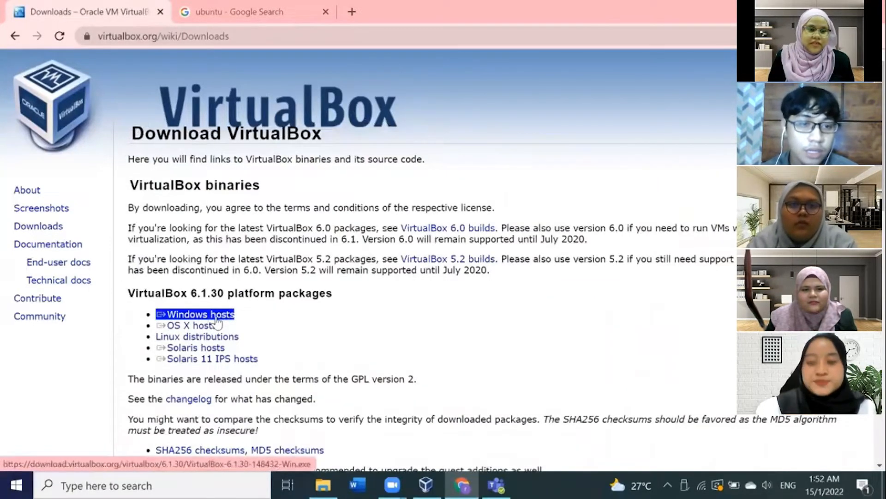
Step: Download the VirtualBox 6.1.30 installer for Windows hosts
left_click(191, 317)
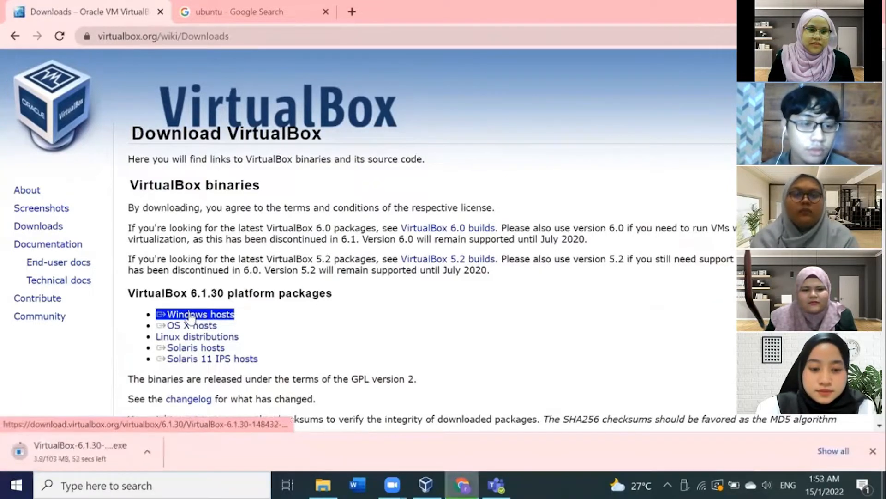
left_click(143, 451)
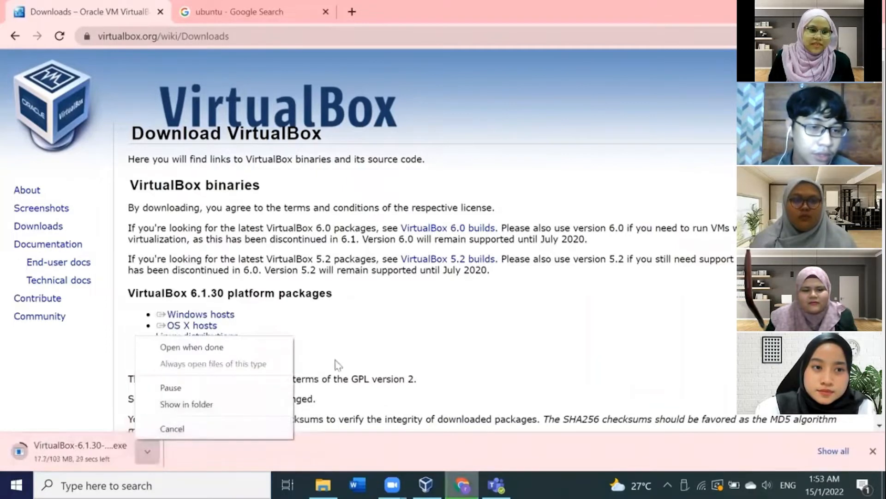
left_click(415, 332)
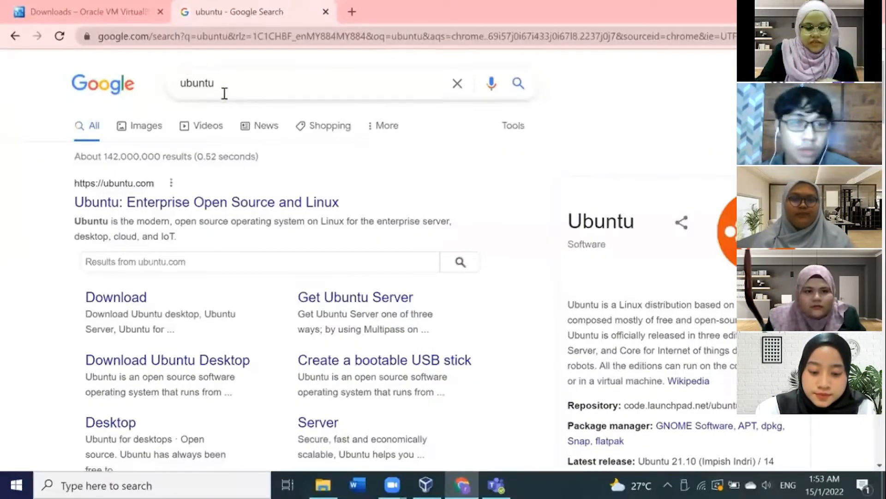
Step: Open ubuntu.com from the ubuntu search results and accept all tracker settings
left_click_drag(230, 87, 170, 91)
left_click(244, 84)
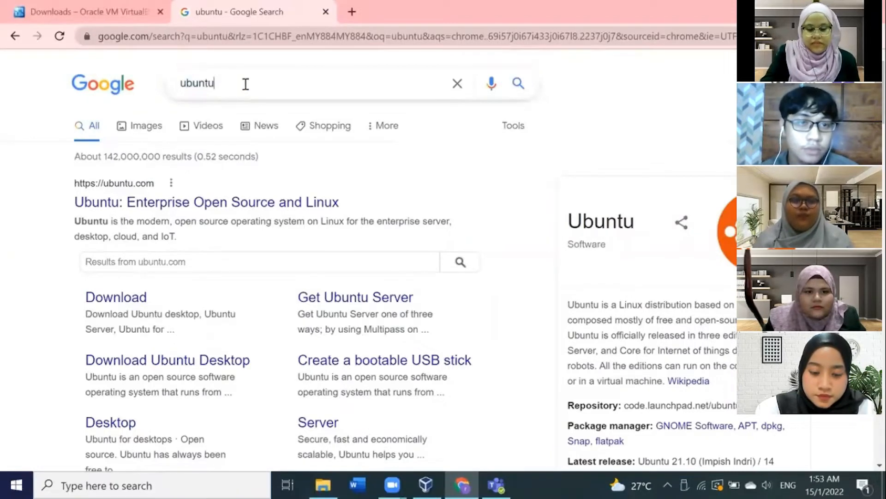
left_click(9, 199)
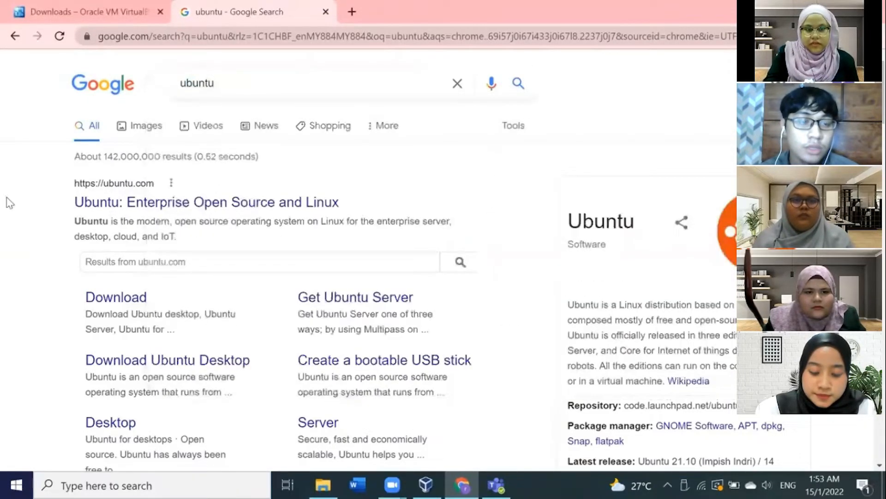
left_click(111, 210)
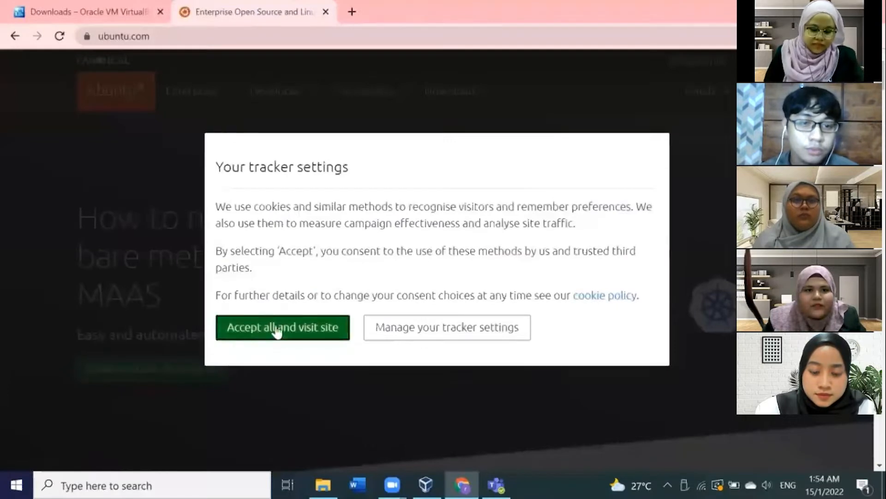
left_click(276, 329)
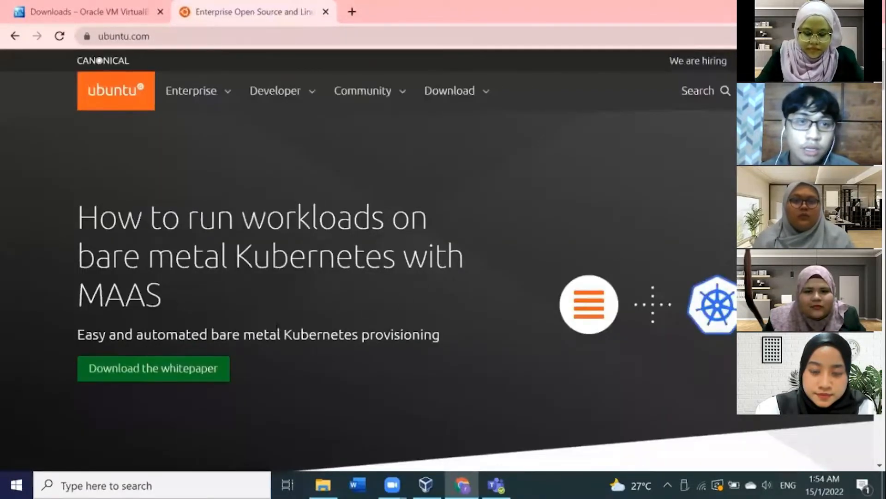
Step: Download the Ubuntu Desktop 20.04 LTS image from the site's download section
scroll(369, 259, "down", 8)
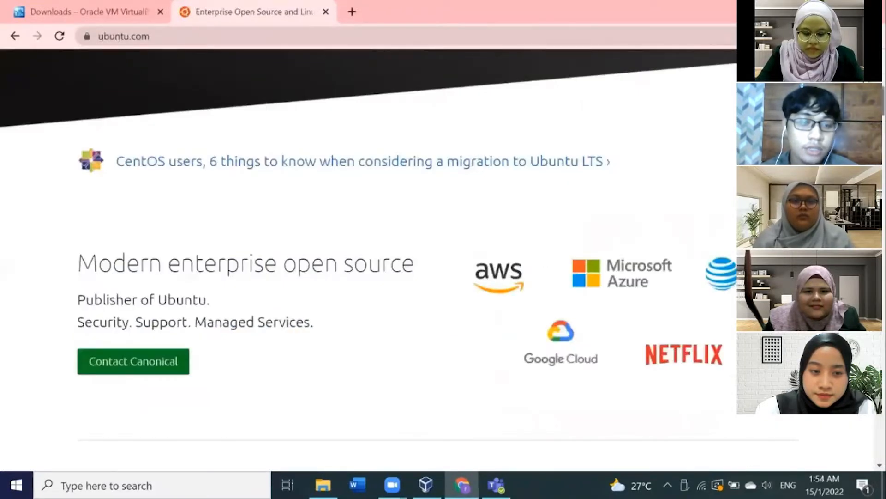
scroll(369, 258, "up", 8)
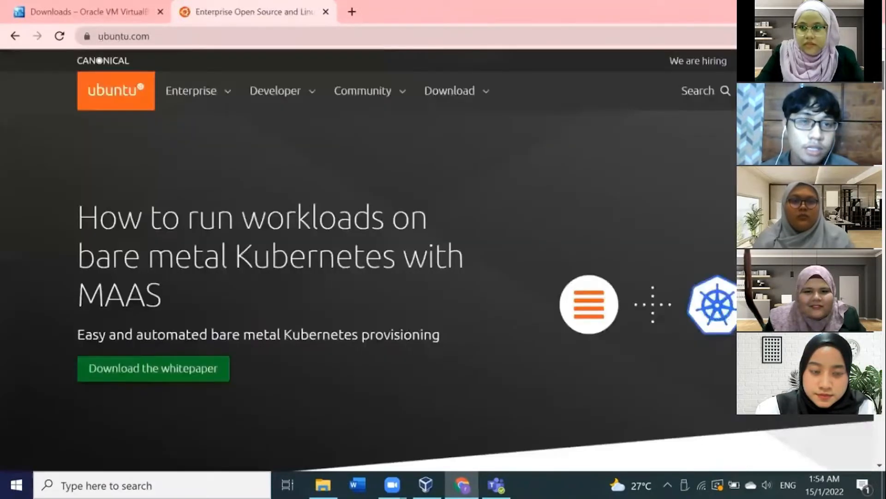
left_click(453, 94)
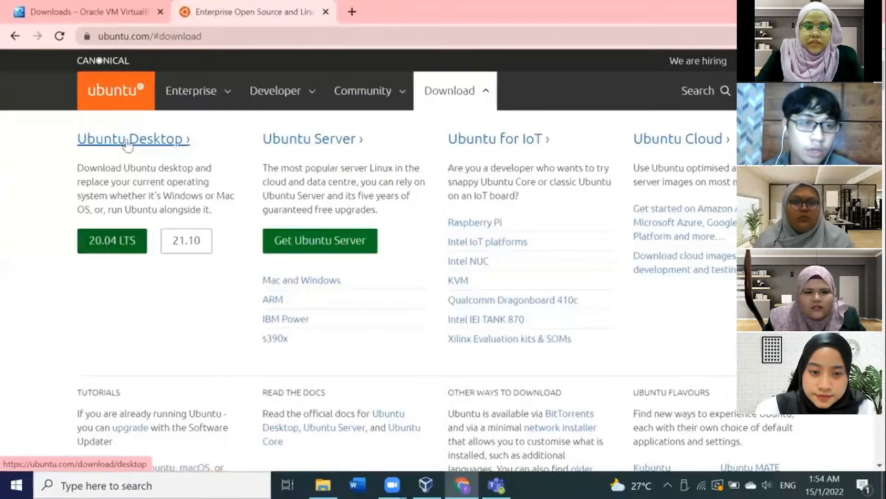
left_click(120, 238)
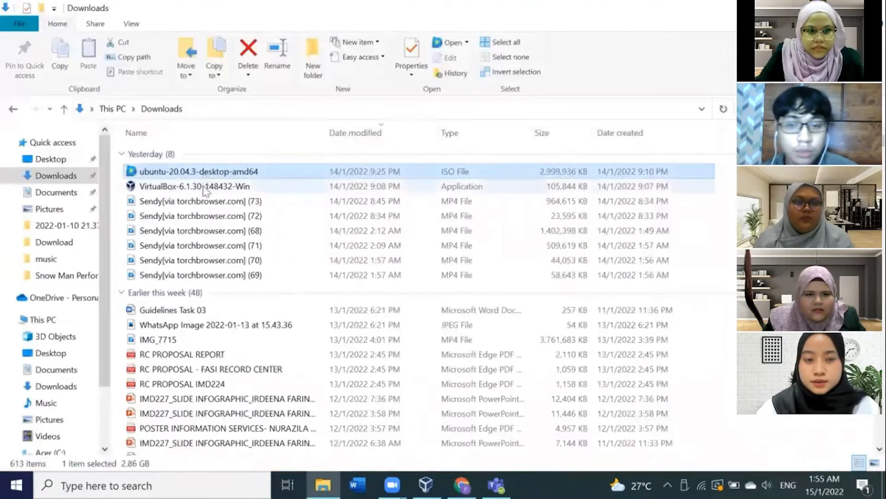
Step: Cut the ubuntu-20.04.3-desktop-amd64 ISO file from the Downloads folder
left_click(205, 189)
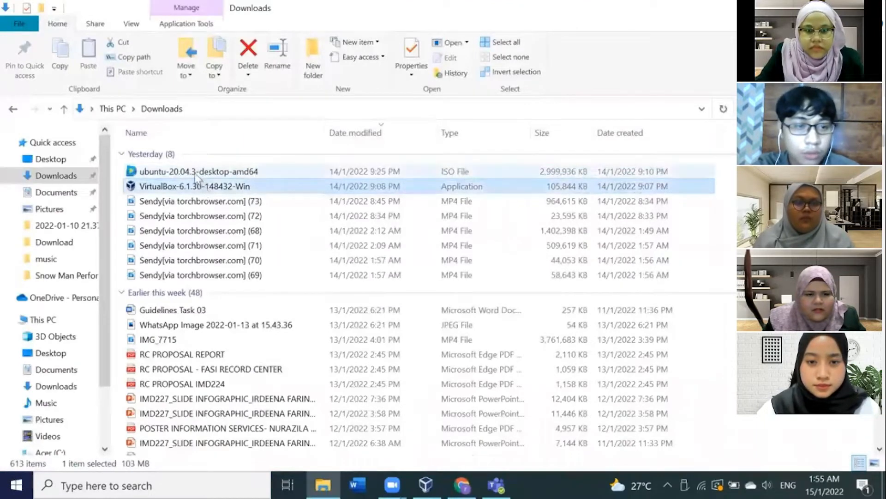
left_click(195, 174)
right_click(196, 178)
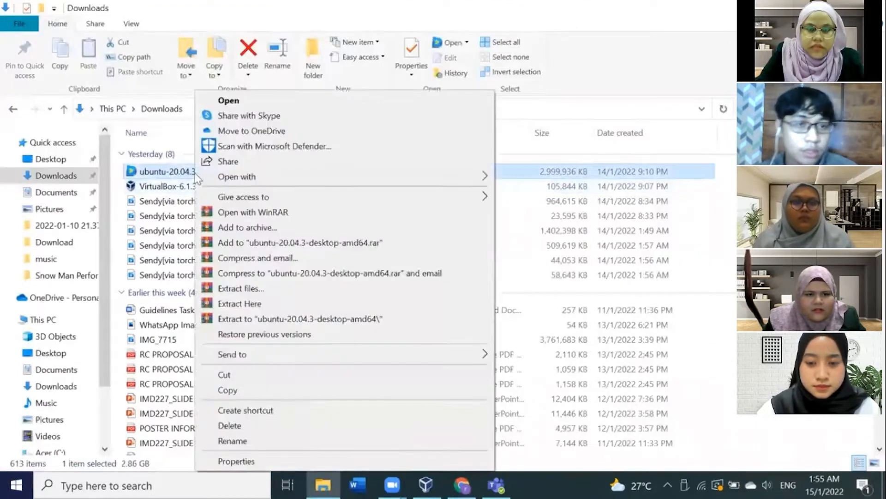
left_click(253, 375)
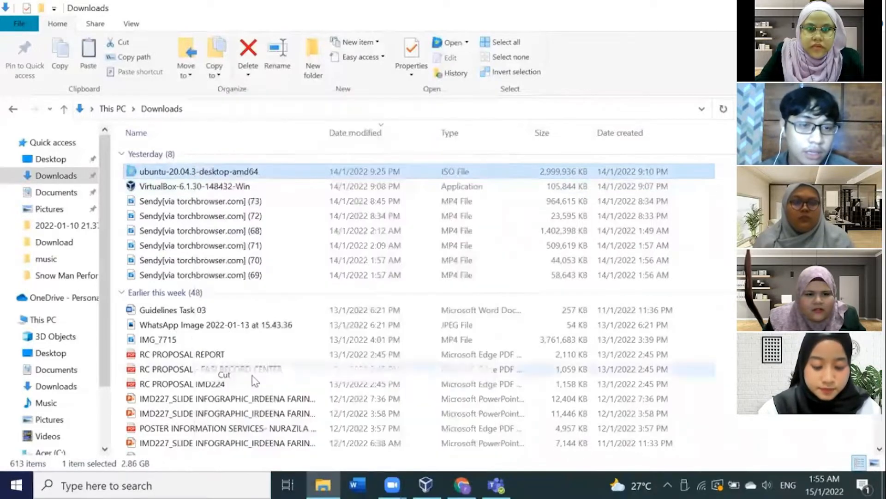
Step: Paste the Ubuntu ISO file into the TOSHIBA (D:) drive
left_click(73, 318)
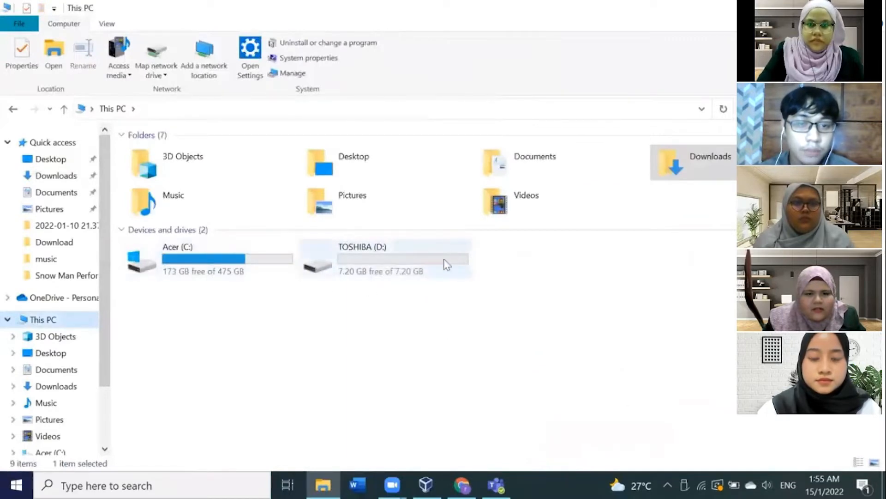
double_click(405, 254)
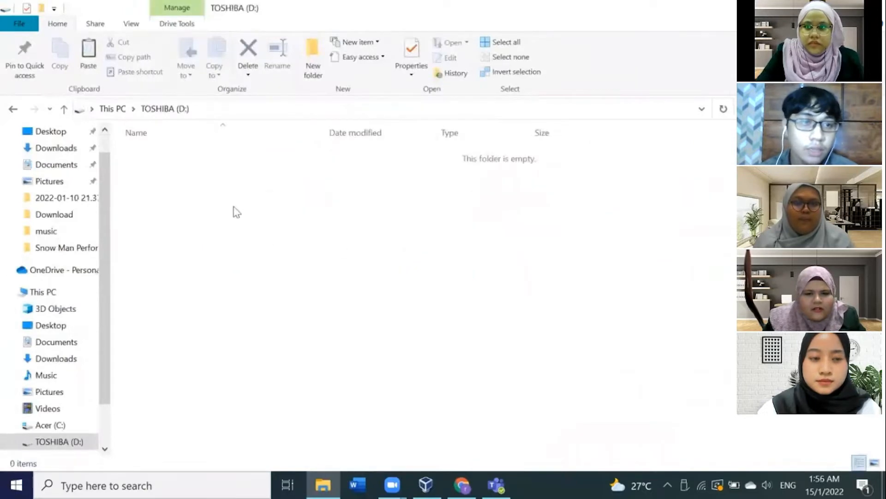
right_click(233, 206)
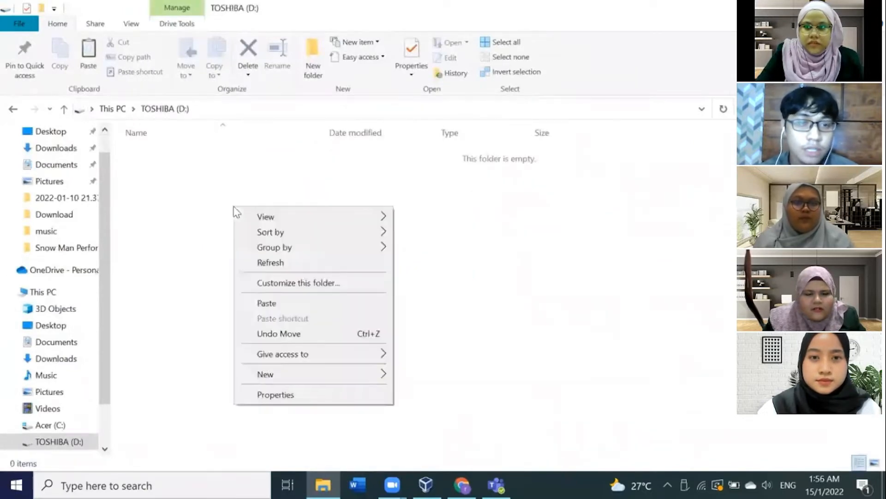
left_click(254, 307)
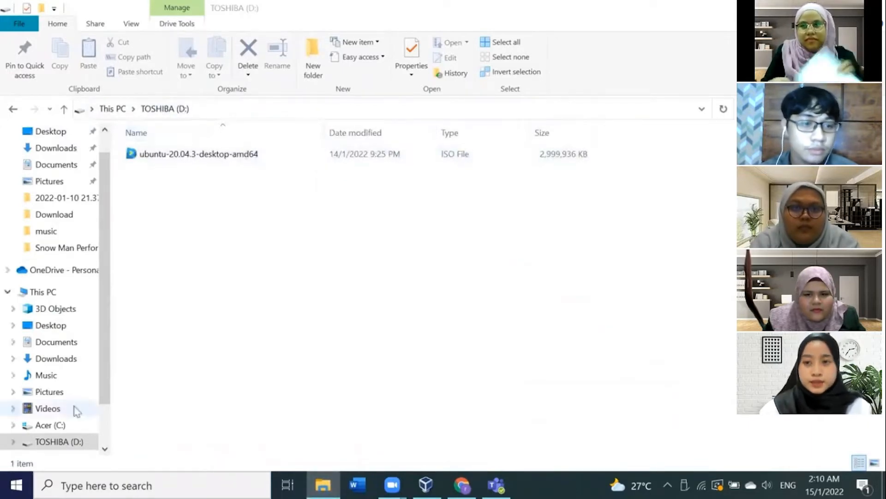
left_click(108, 393)
scroll(108, 392, "down", 1)
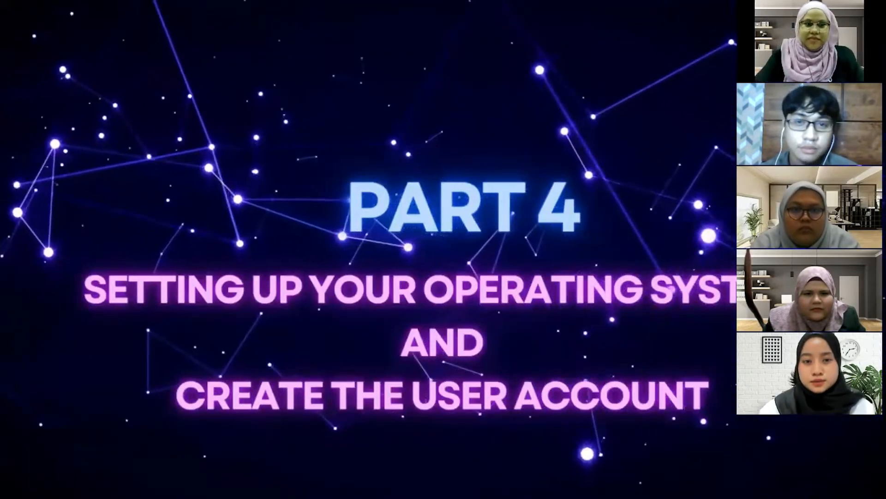
Step: Proceed through the VirtualBox 6.1.30 setup wizard keeping the default features and shortcut options
mouse_move(334, 479)
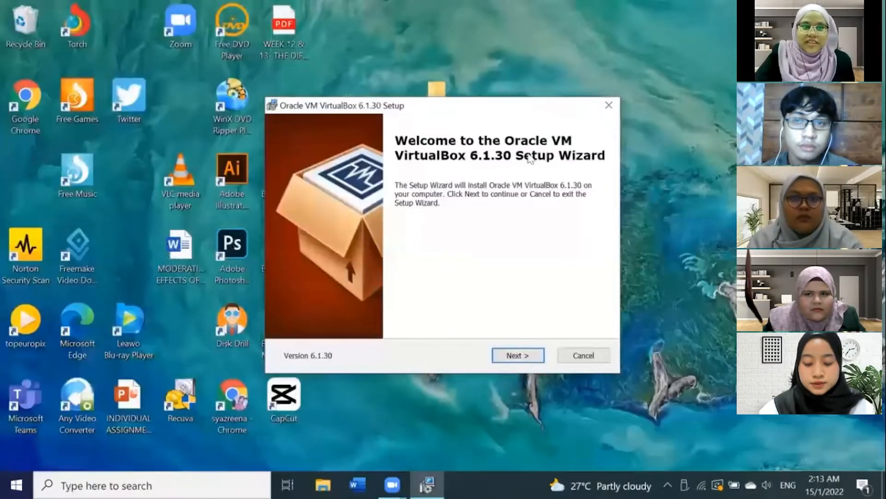
left_click(517, 356)
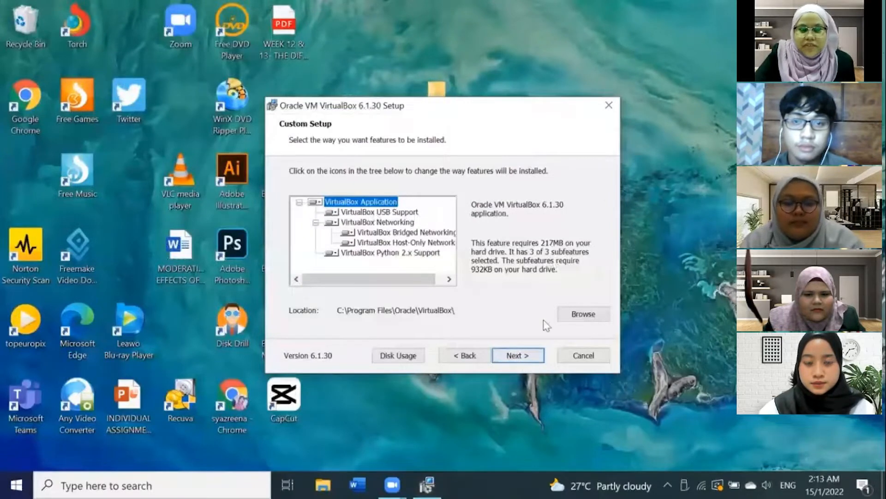
left_click(531, 354)
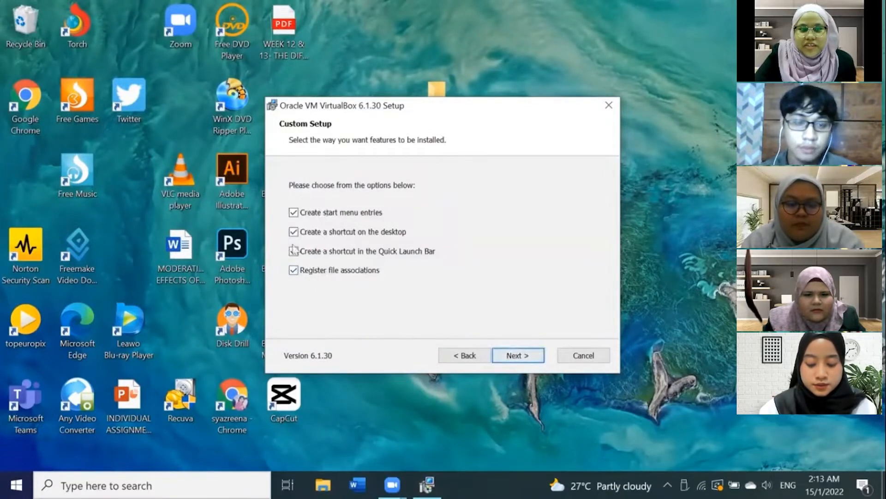
left_click(516, 358)
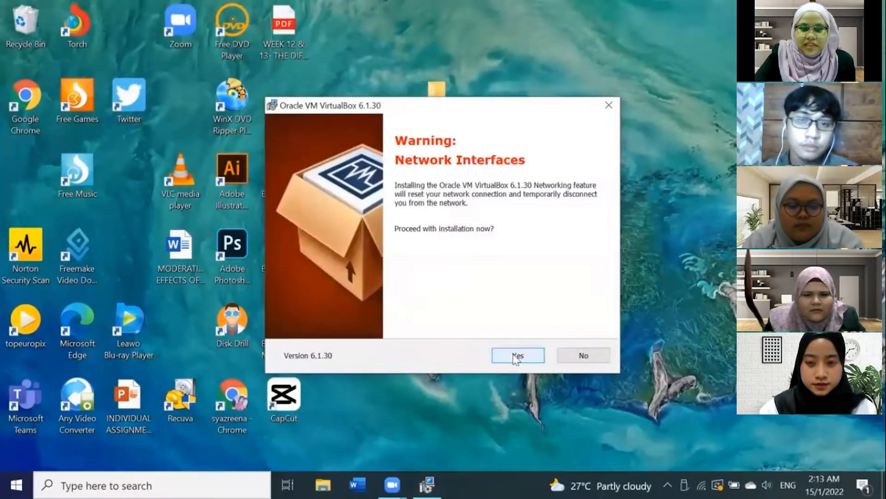
Step: Accept the network interfaces warning, install VirtualBox, and finish the wizard to launch it
left_click(515, 358)
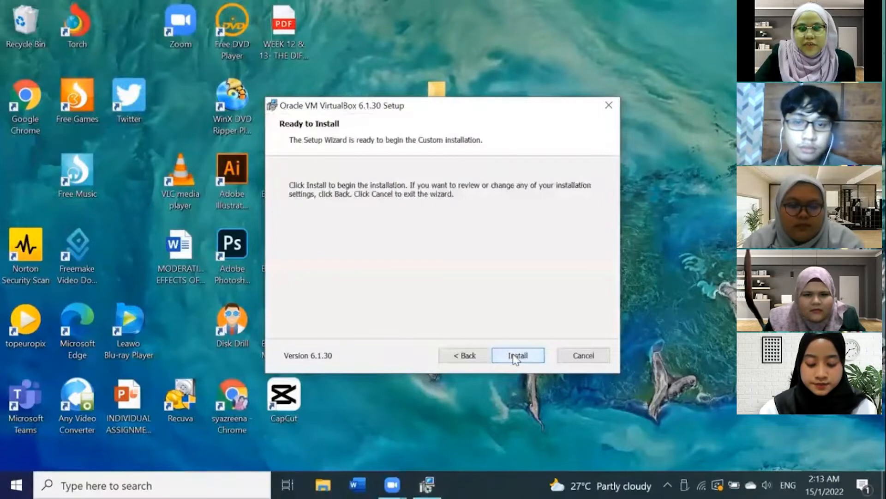
left_click(537, 360)
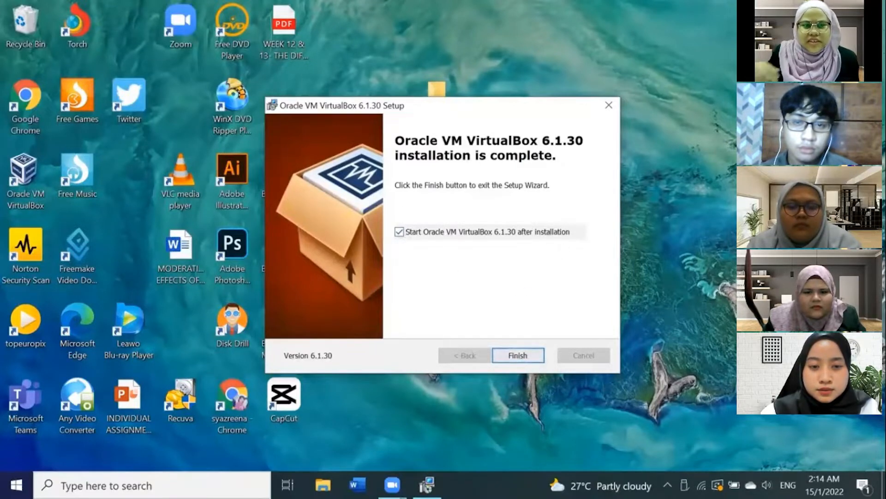
left_click(518, 354)
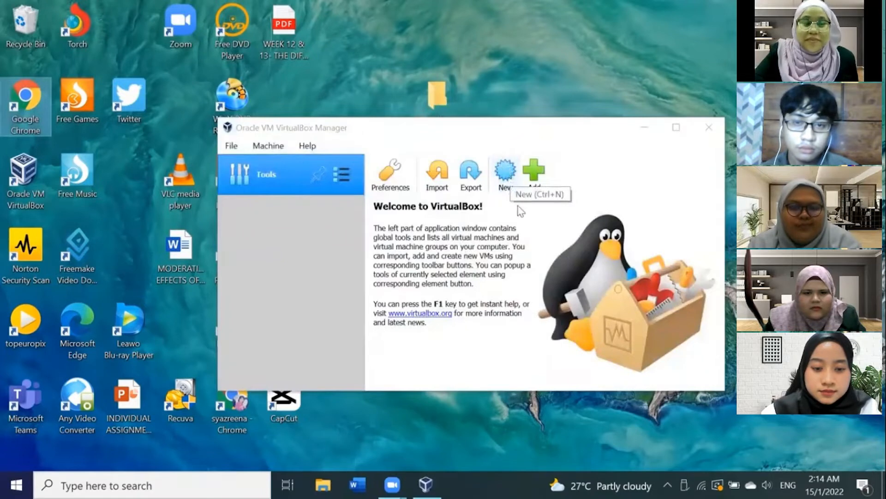
Step: Start creating a new virtual machine and name it Ubuntu
left_click(512, 186)
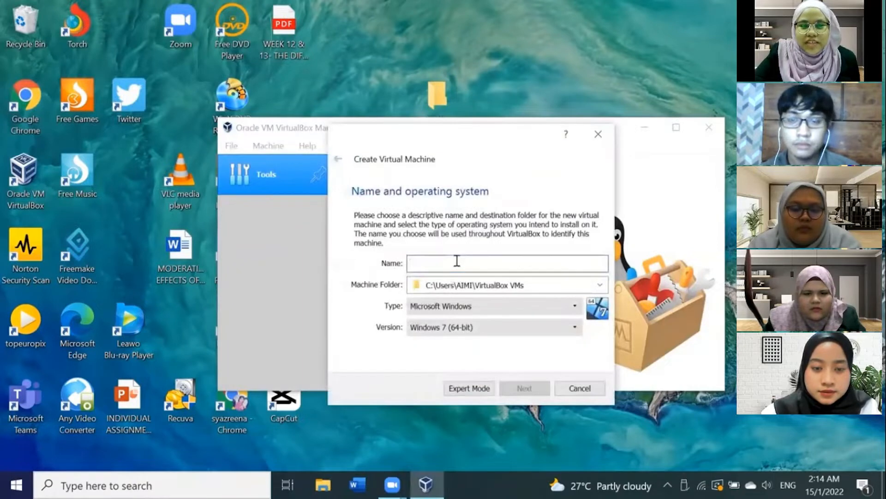
type("Ubun")
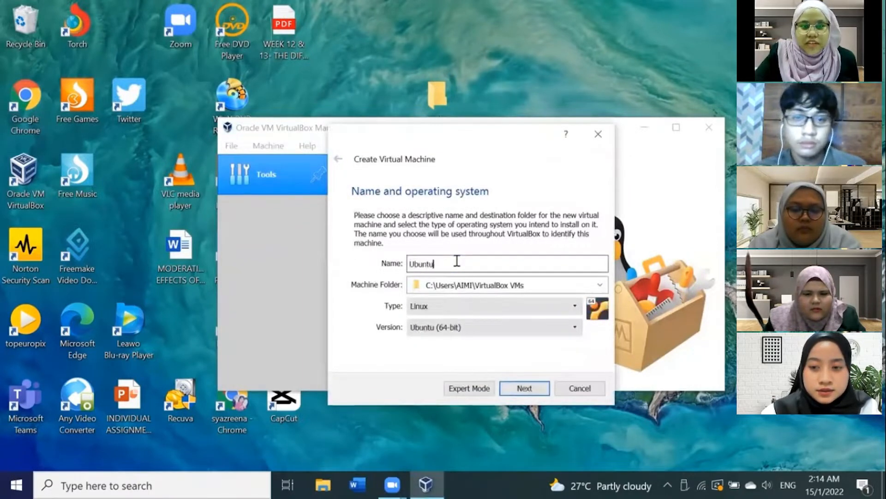
type("tu ")
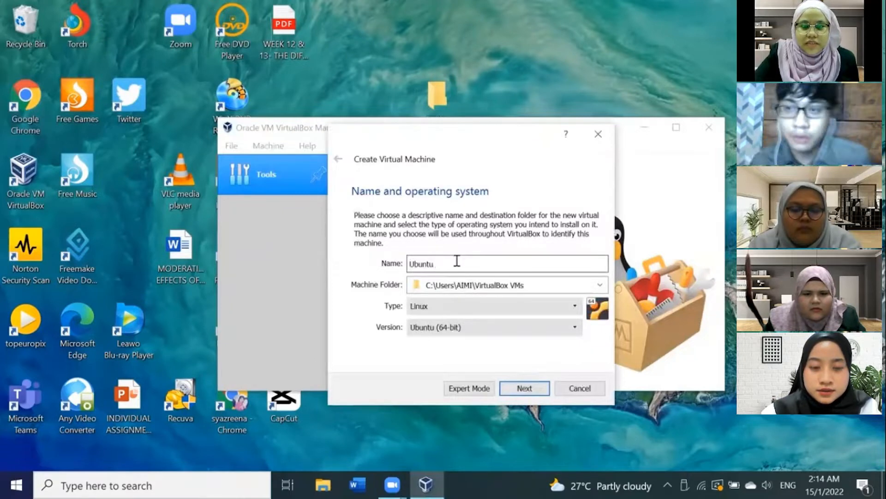
type("20.")
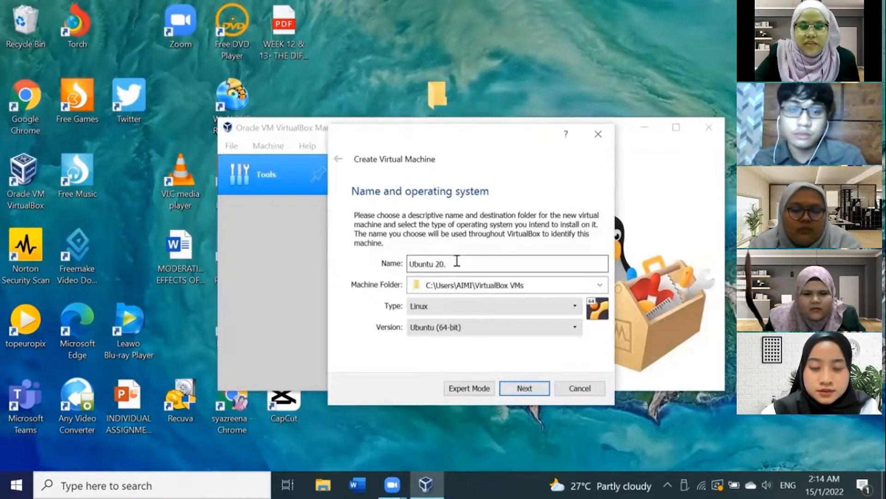
type("0")
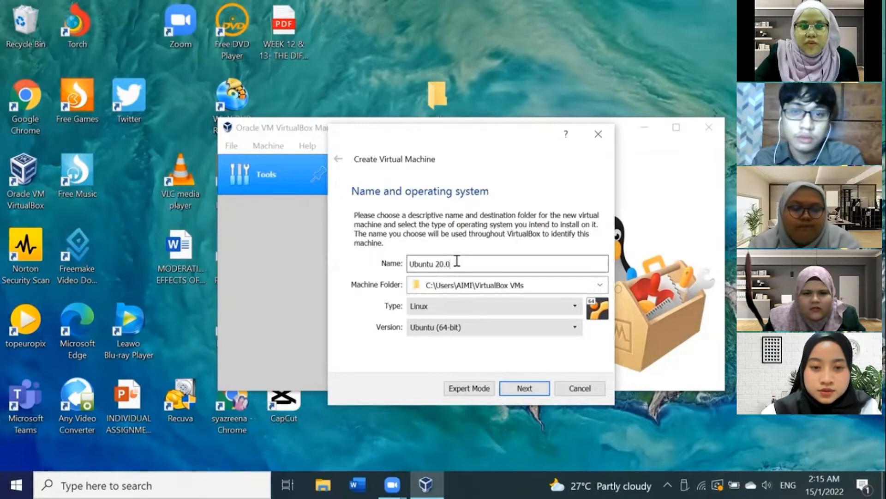
type("4")
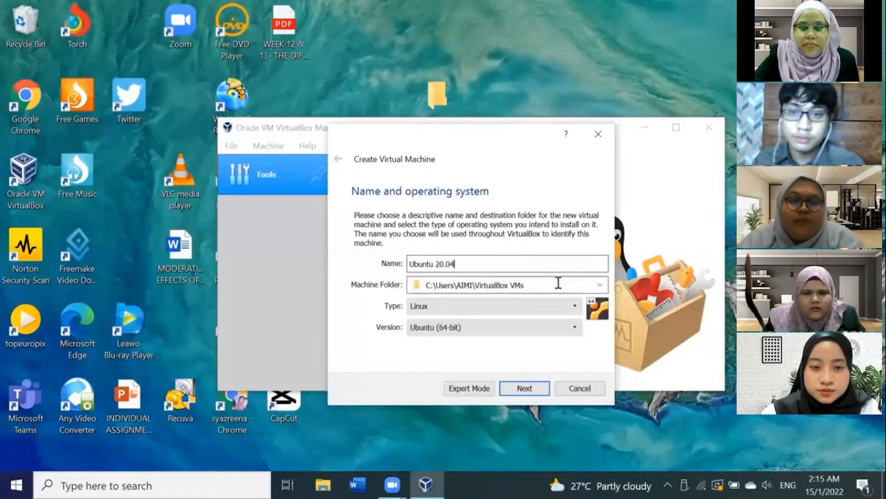
Step: Name the virtual machine Ubuntu 20.04, keeping the default folder and Linux Ubuntu (64-bit) type, and continue
left_click(600, 285)
left_click(600, 286)
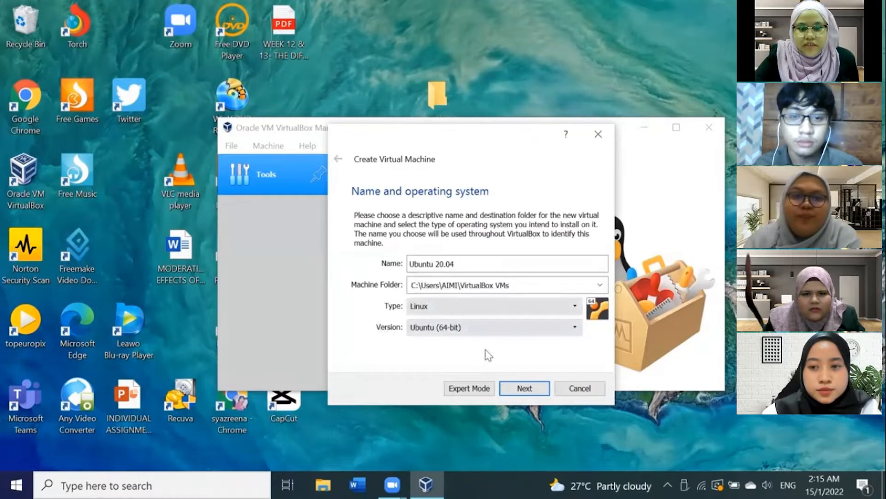
left_click(523, 389)
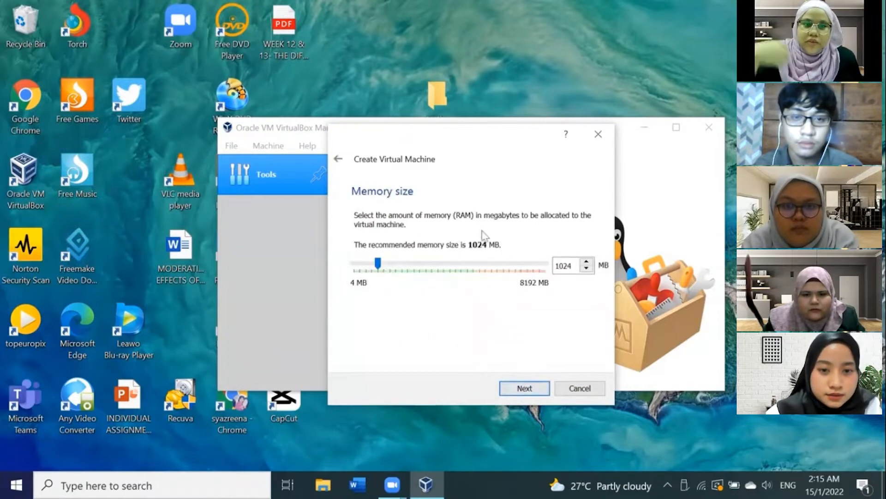
Step: Keep 1024 MB memory and create a dynamically allocated 10.00 GB VDI virtual hard disk
left_click(525, 388)
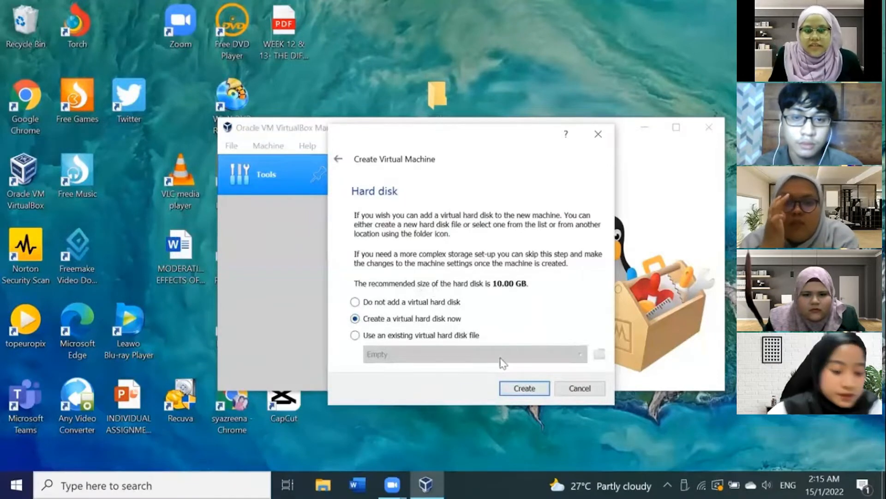
left_click(524, 388)
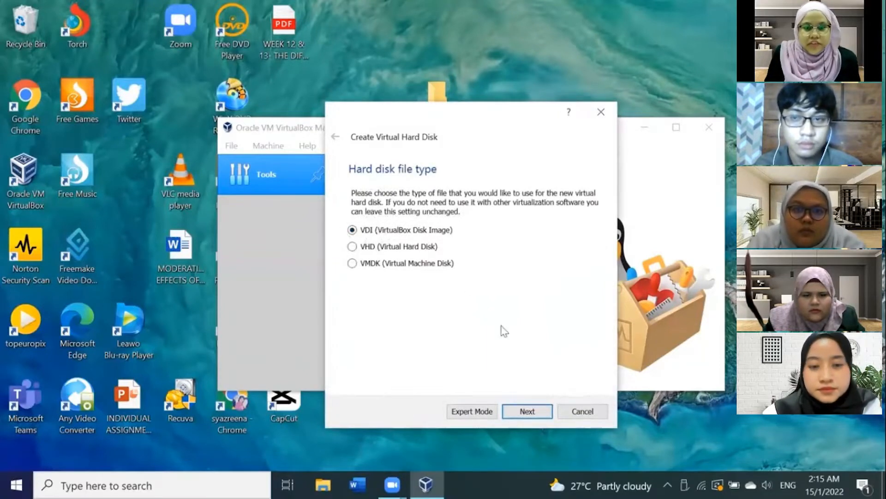
left_click(530, 404)
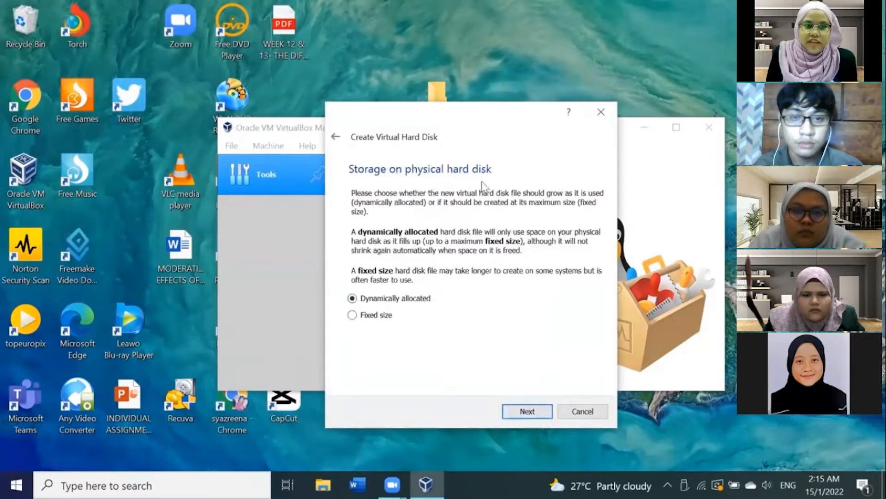
left_click(527, 411)
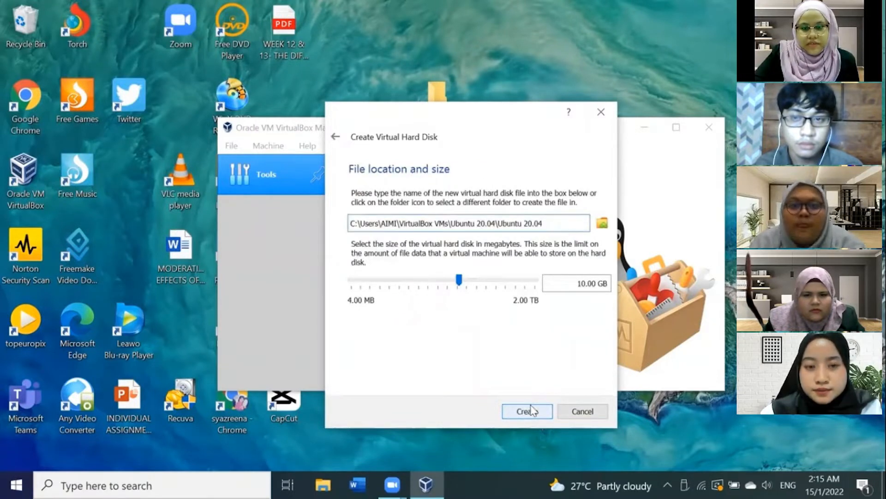
left_click(531, 410)
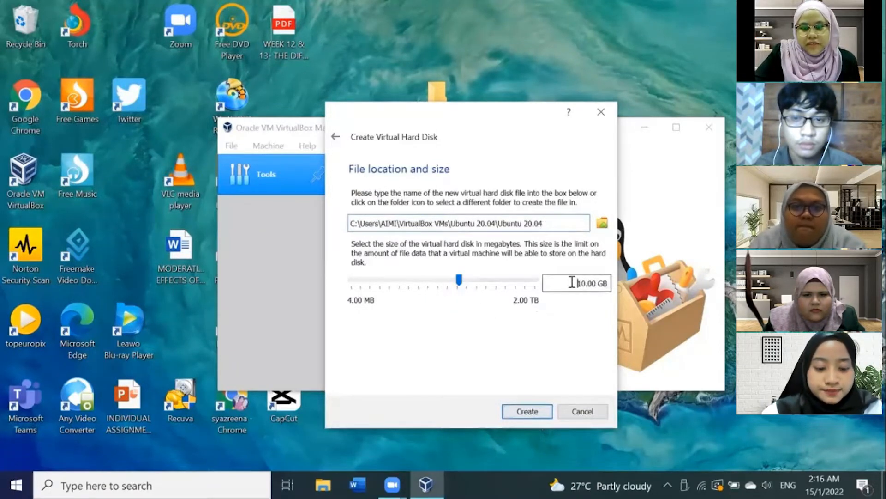
left_click_drag(572, 281, 616, 283)
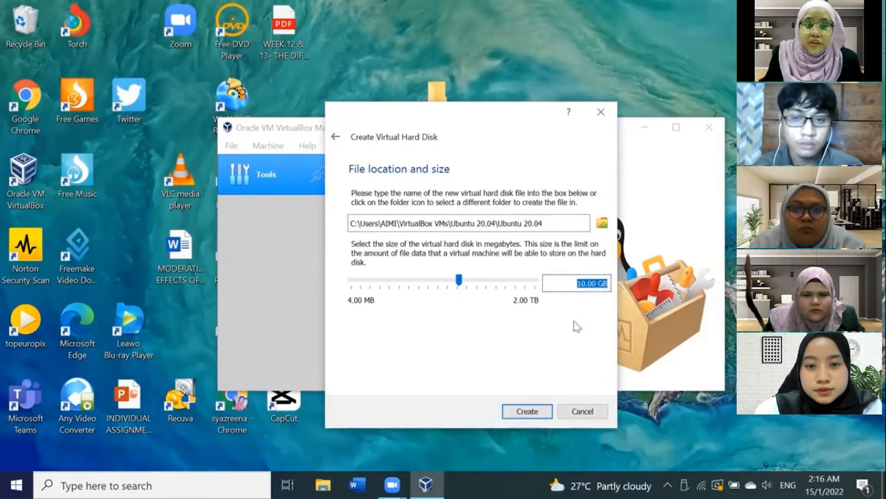
left_click(524, 410)
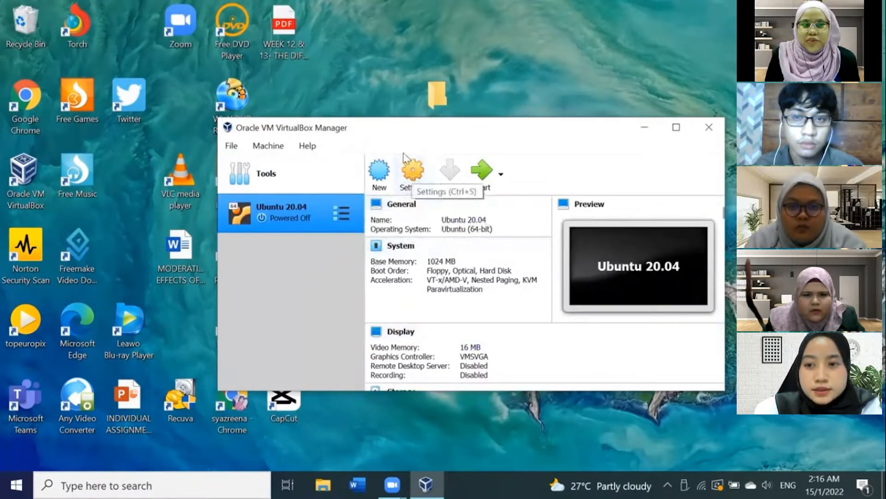
Step: Open the VM's settings and set both Shared Clipboard and Drag'n'Drop to Bidirectional
left_click(417, 170)
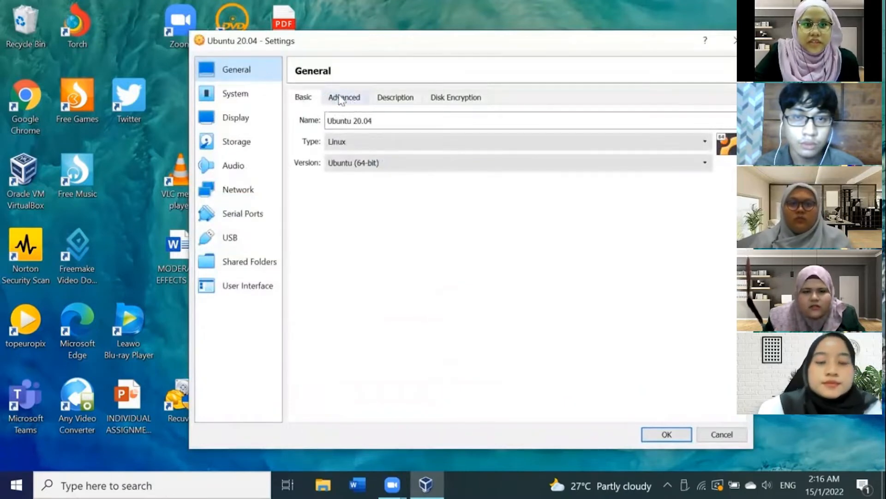
left_click(361, 101)
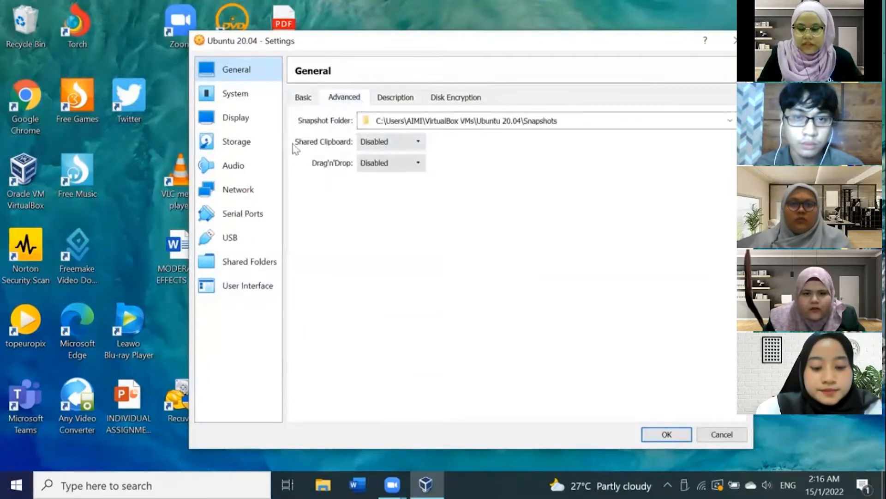
left_click(374, 144)
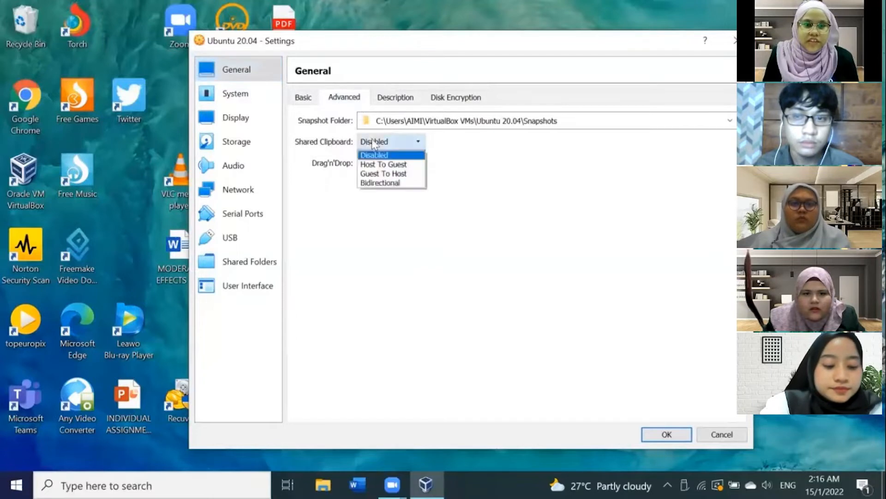
left_click(412, 185)
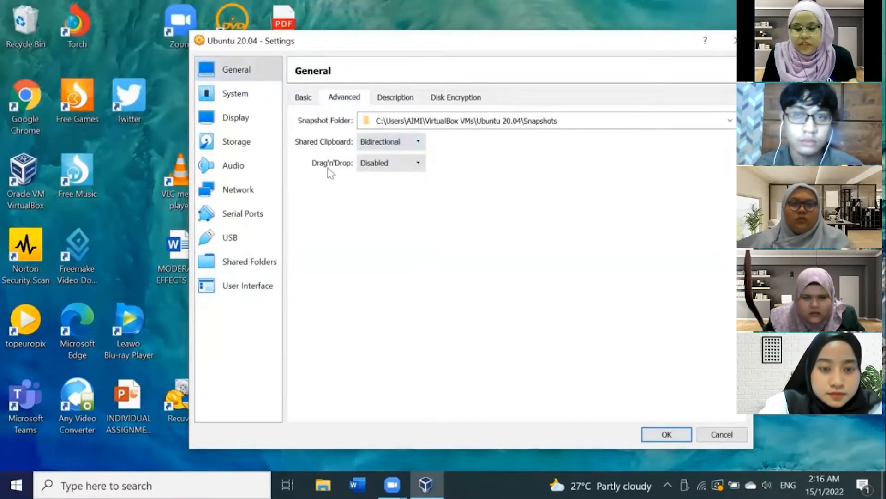
left_click(369, 166)
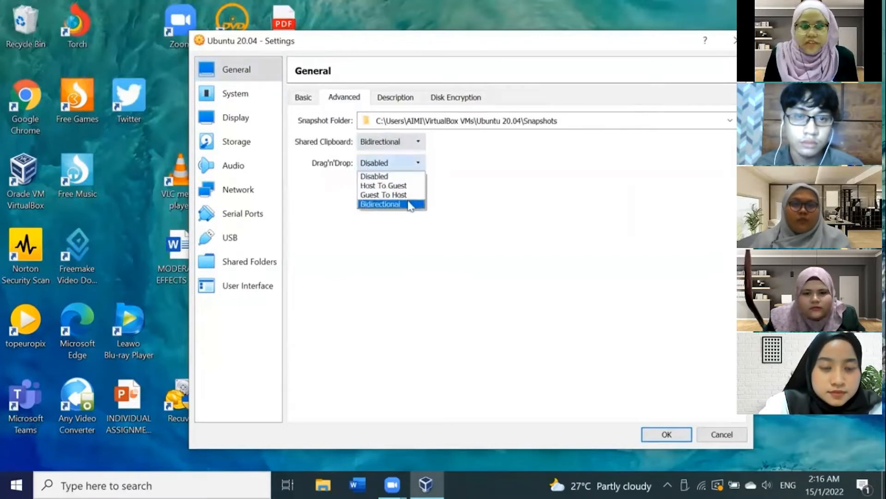
left_click(410, 206)
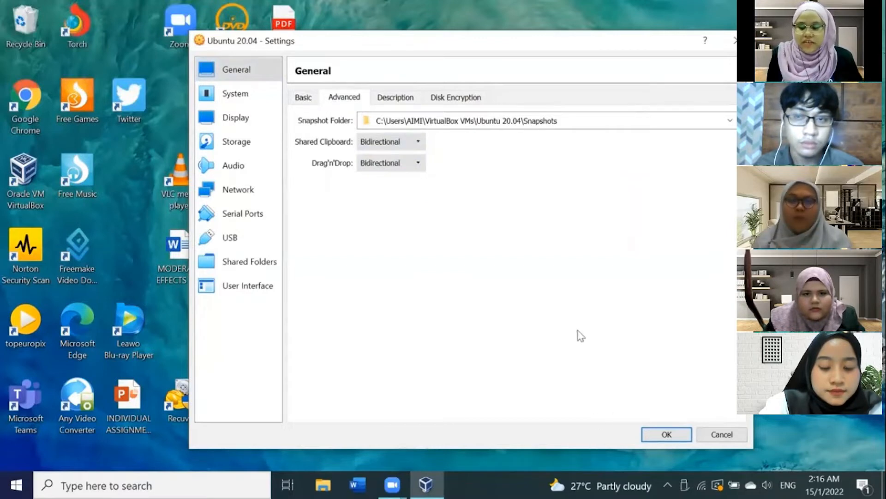
Step: Review the System motherboard, processor and Display settings of the virtual machine
left_click(247, 93)
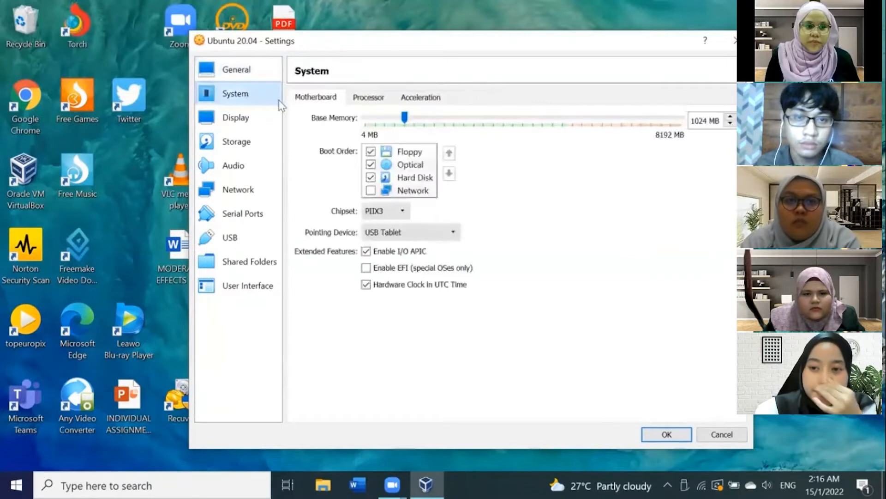
left_click(253, 78)
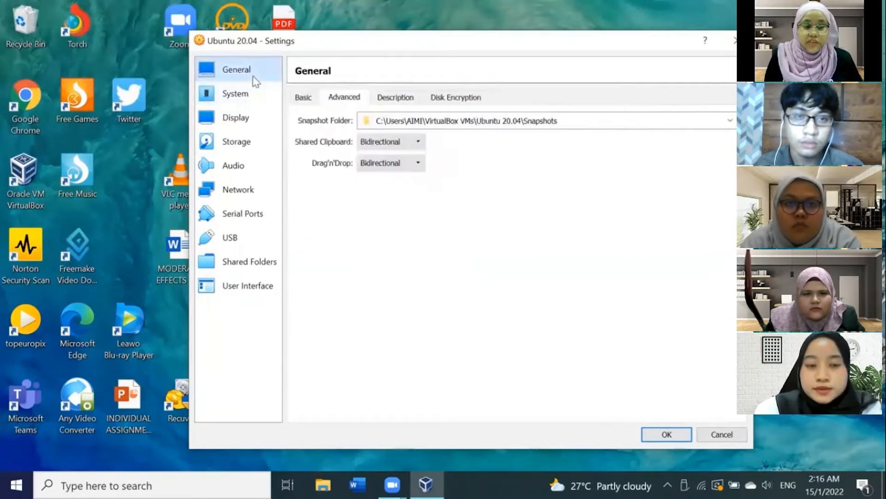
left_click(250, 97)
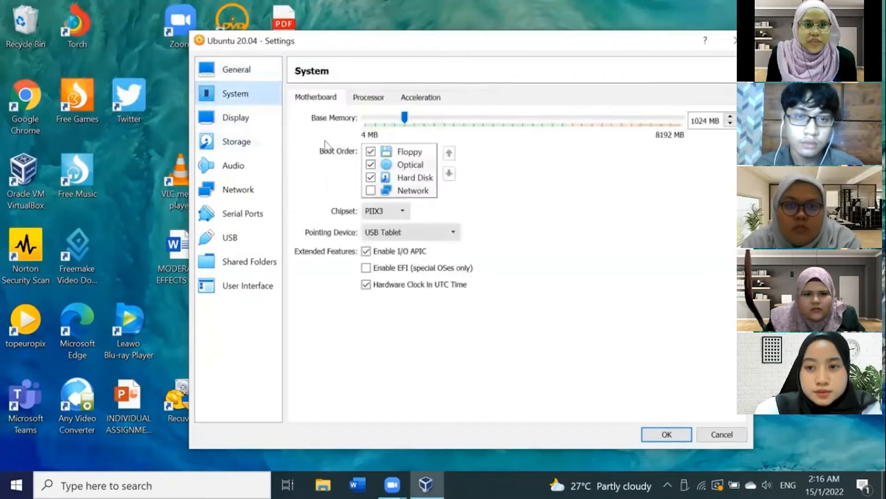
left_click(365, 98)
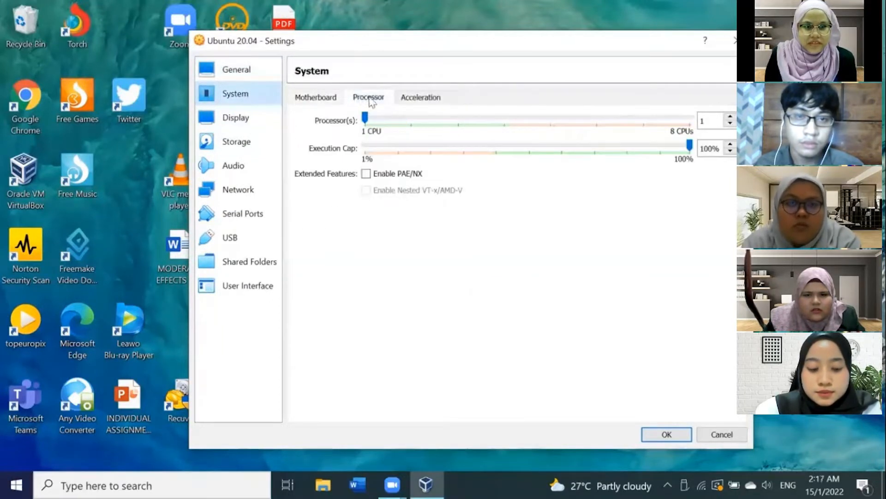
left_click(248, 124)
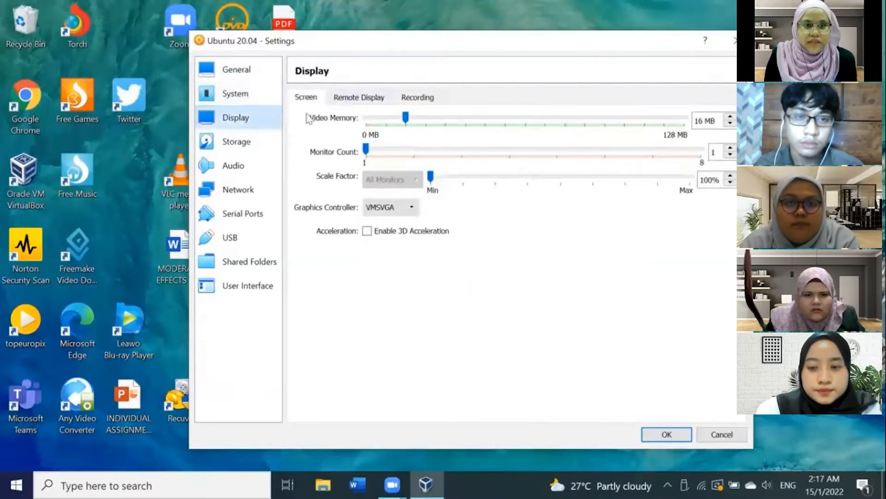
Step: Attach the ubuntu-20.04.3-desktop-amd64 ISO from TOSHIBA (D:) to the empty IDE optical drive and save the settings
left_click(236, 143)
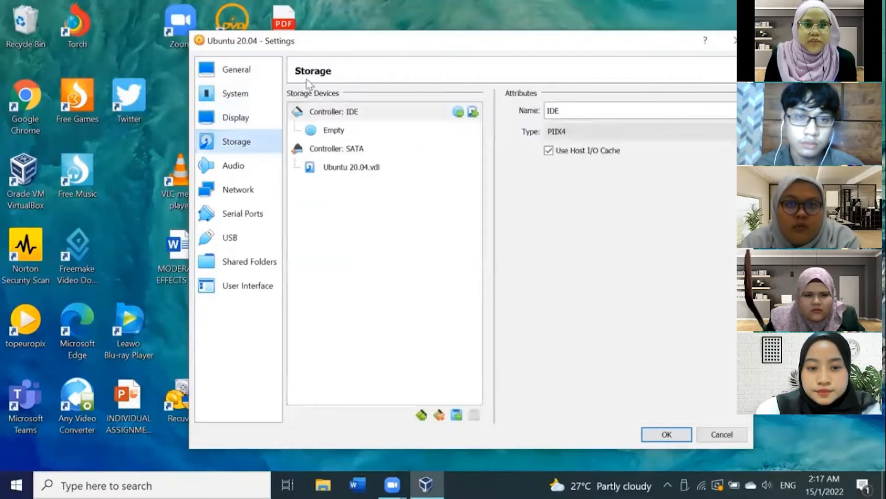
left_click(329, 113)
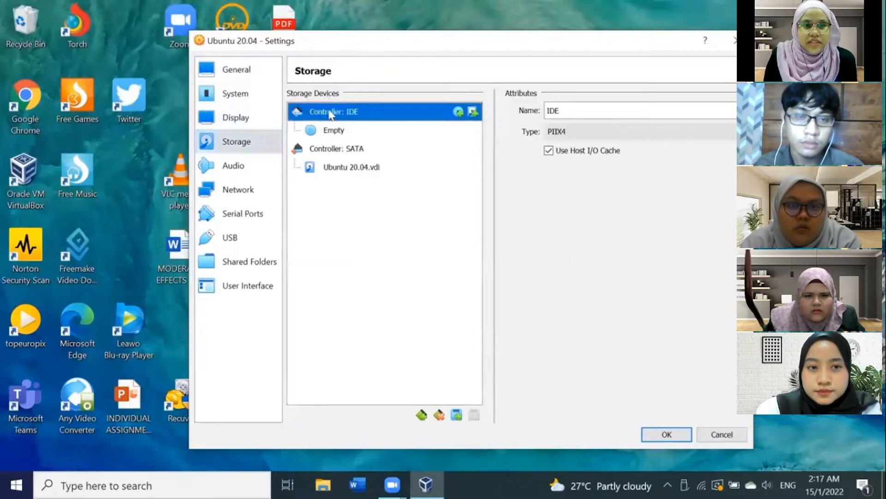
left_click(348, 133)
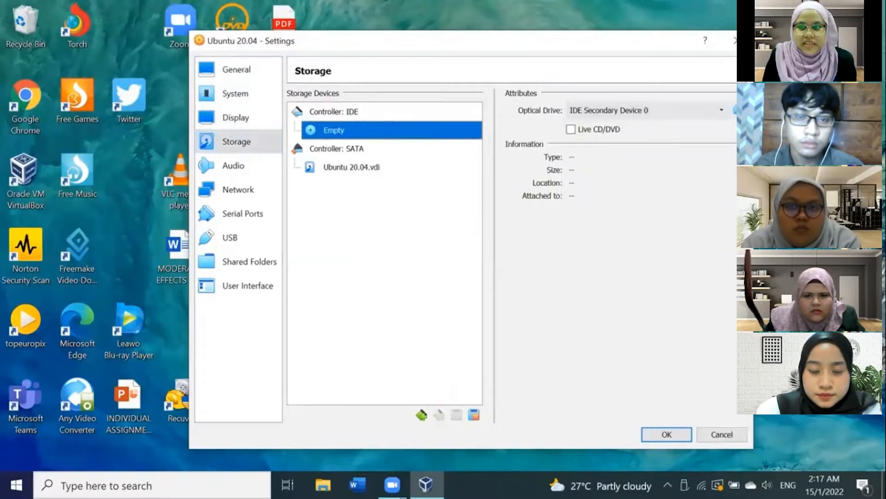
left_click(735, 110)
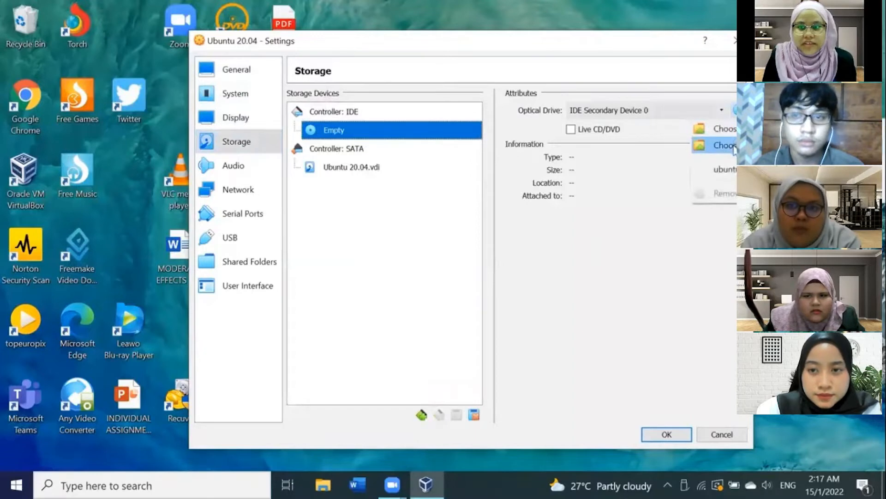
left_click(734, 146)
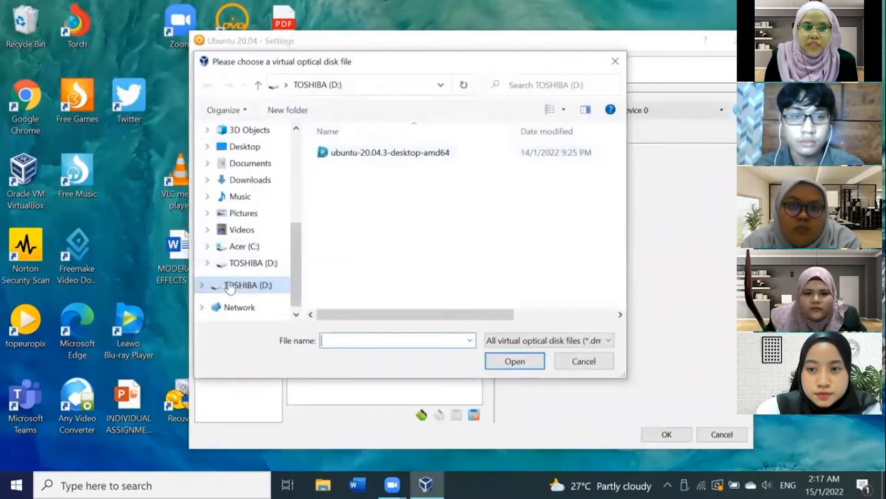
left_click(362, 151)
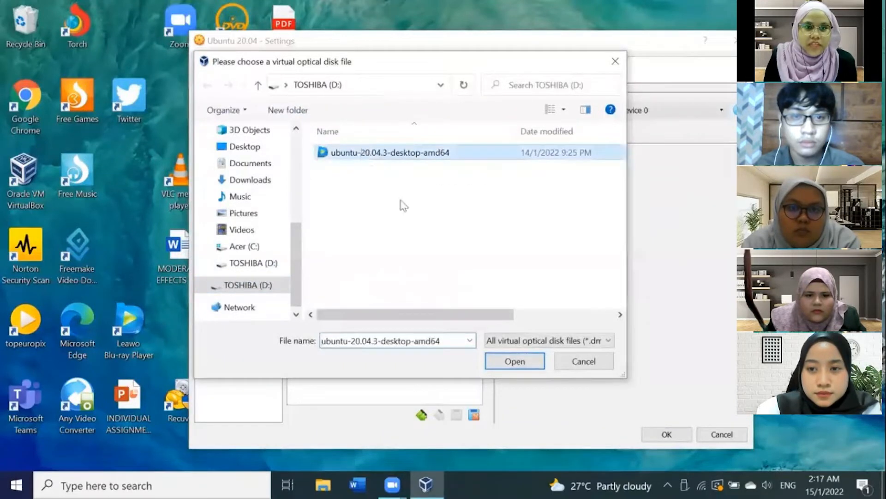
left_click(531, 363)
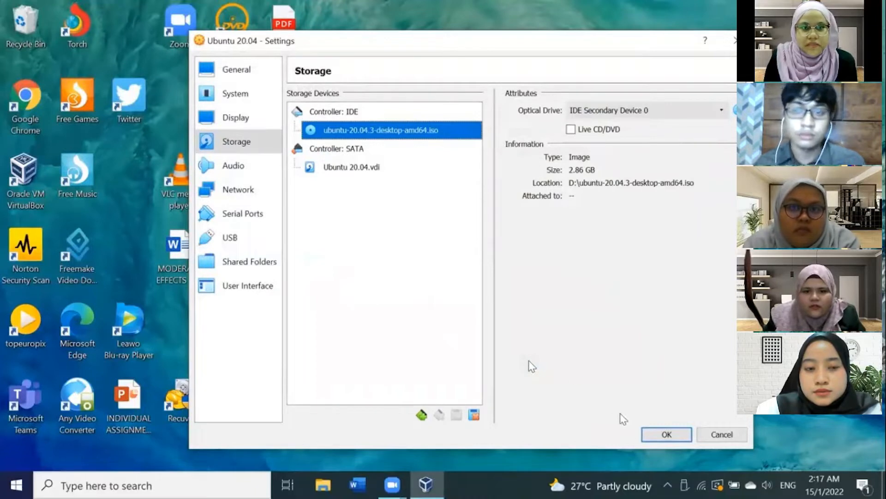
left_click(667, 438)
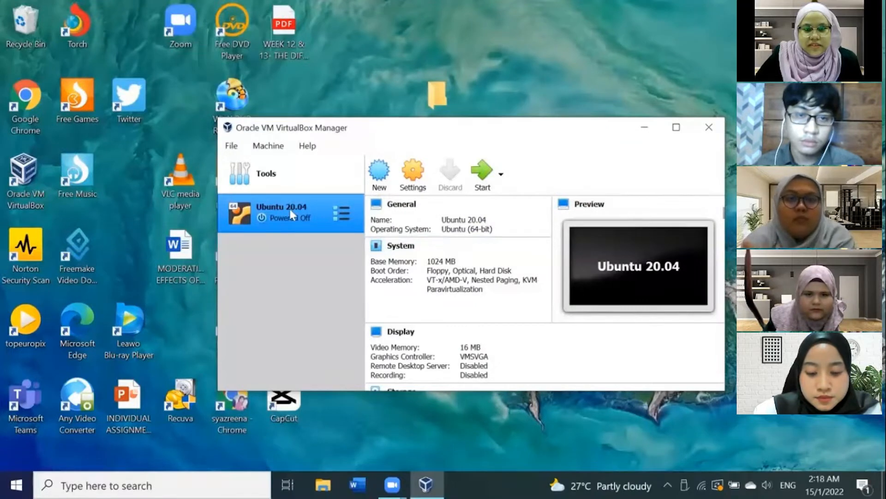
Step: Start the Ubuntu 20.04 virtual machine, closing its notices, and select English on the installer's Welcome screen
left_click(485, 181)
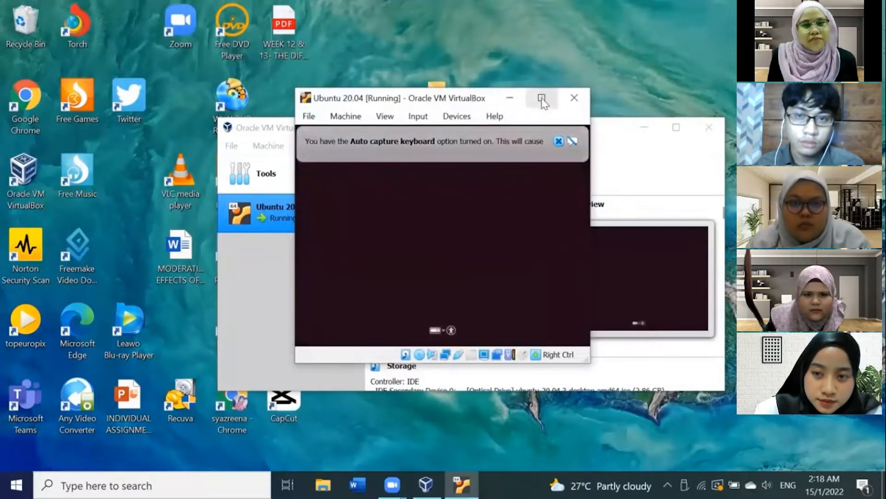
left_click(559, 142)
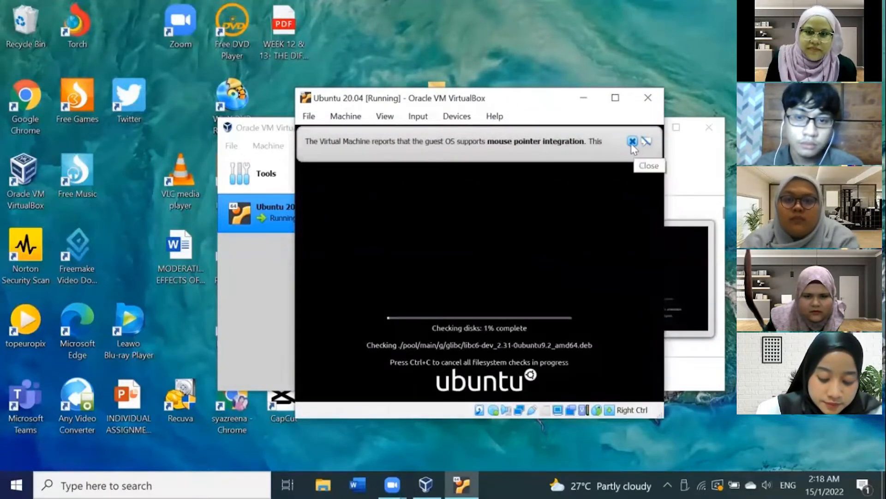
left_click(633, 142)
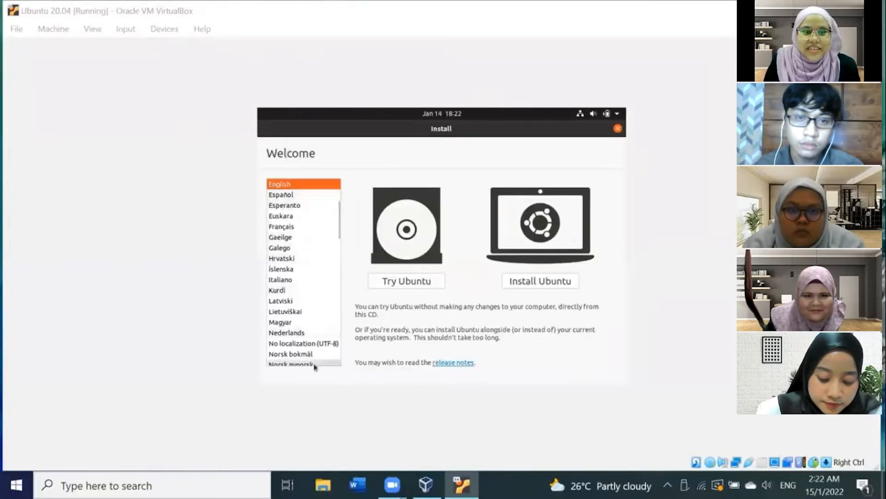
left_click(294, 187)
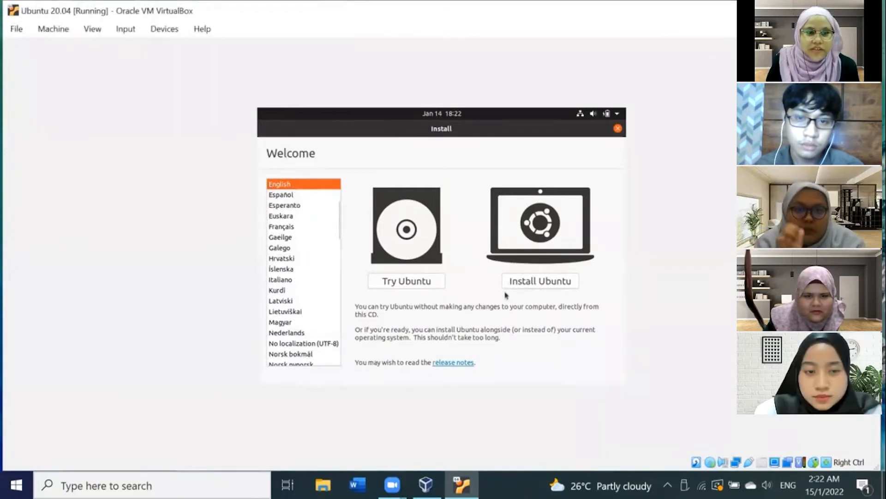
Step: Choose to install Ubuntu and select the English (UK) keyboard layout
left_click(566, 282)
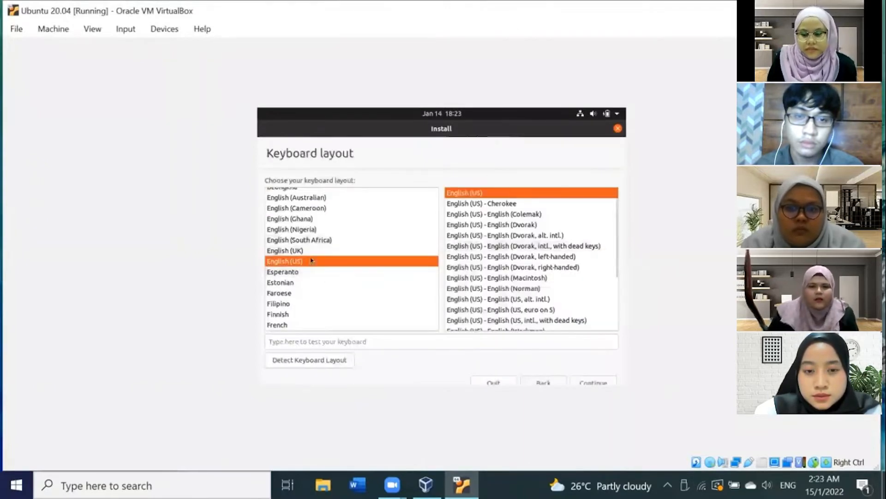
left_click(402, 251)
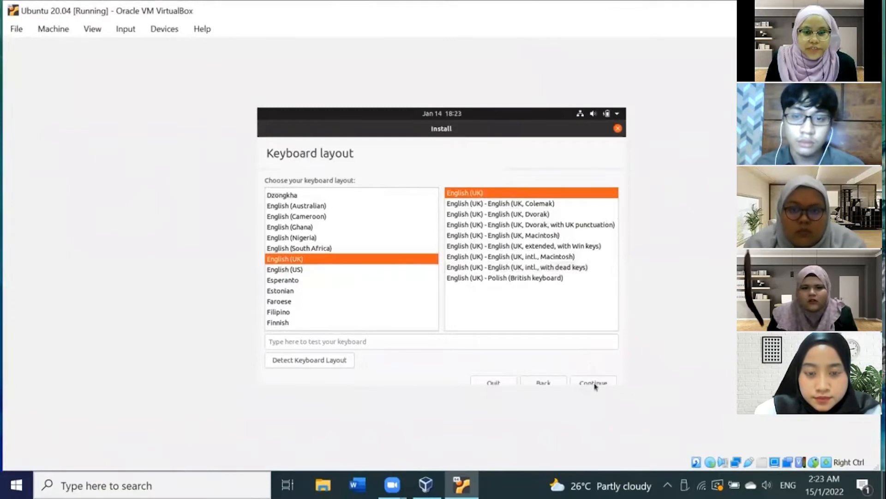
Step: Type a short test sentence in the keyboard test field and continue past the keyboard layout screen
left_click(402, 340)
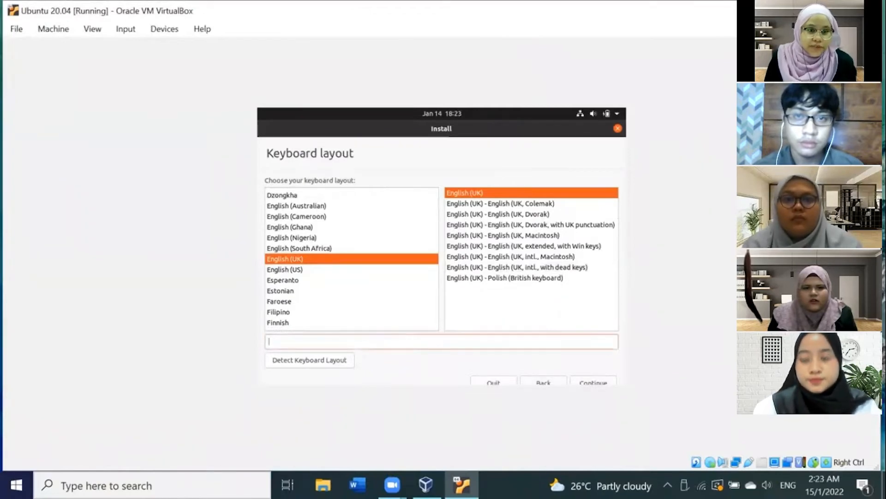
type("my ")
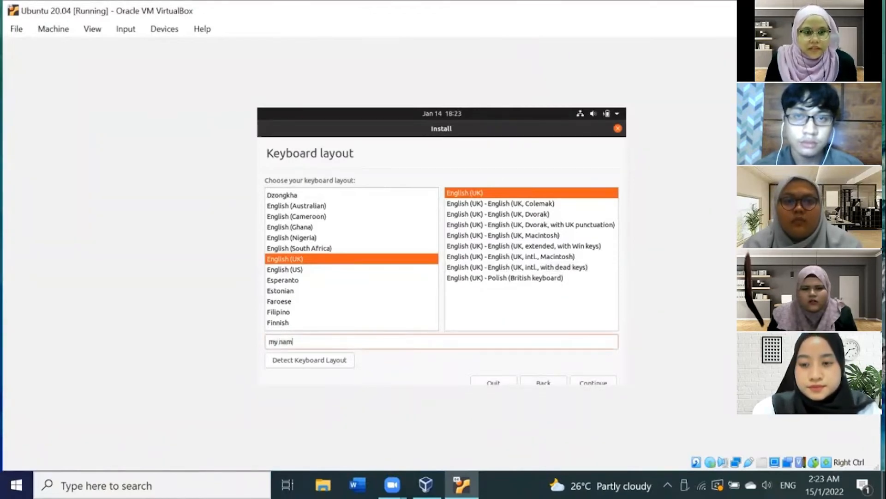
type("name is")
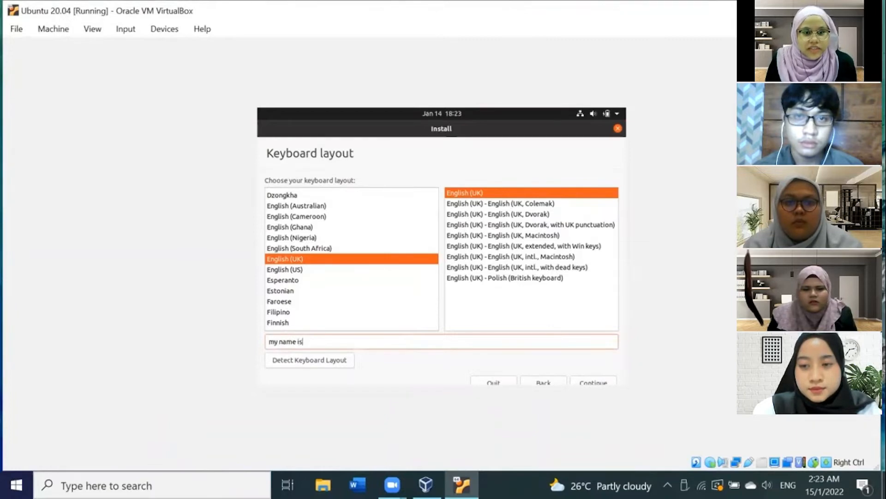
type(" sarah")
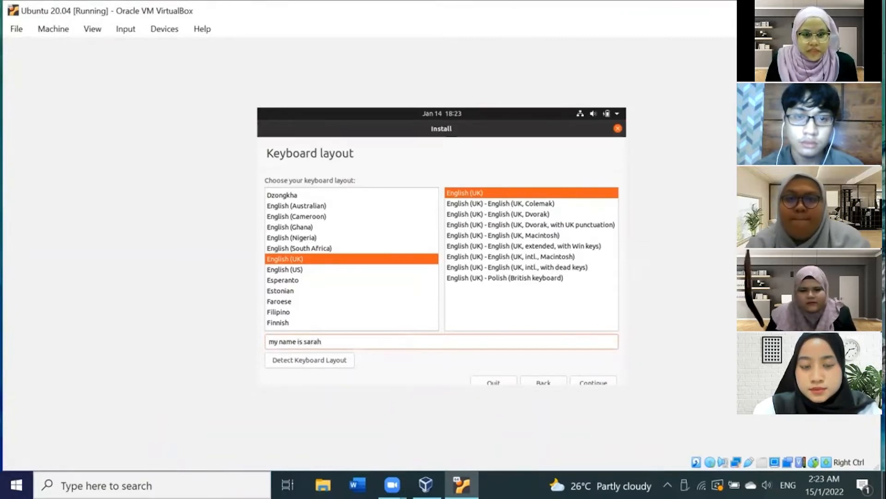
left_click(587, 383)
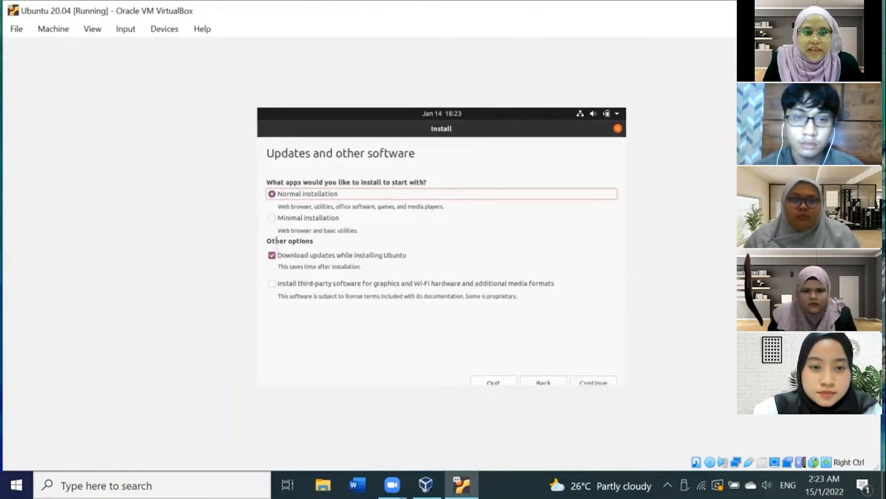
Step: Enable installing third-party software for graphics, Wi-Fi hardware and media formats, and continue
left_click(273, 284)
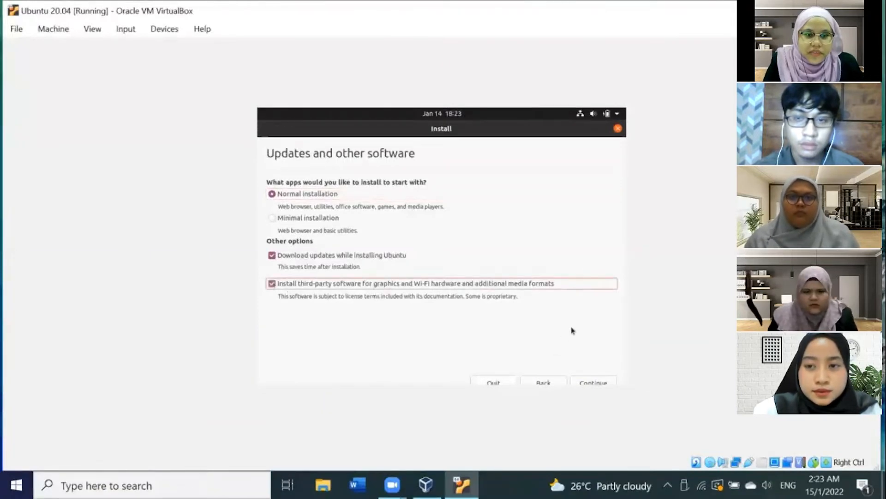
left_click(597, 384)
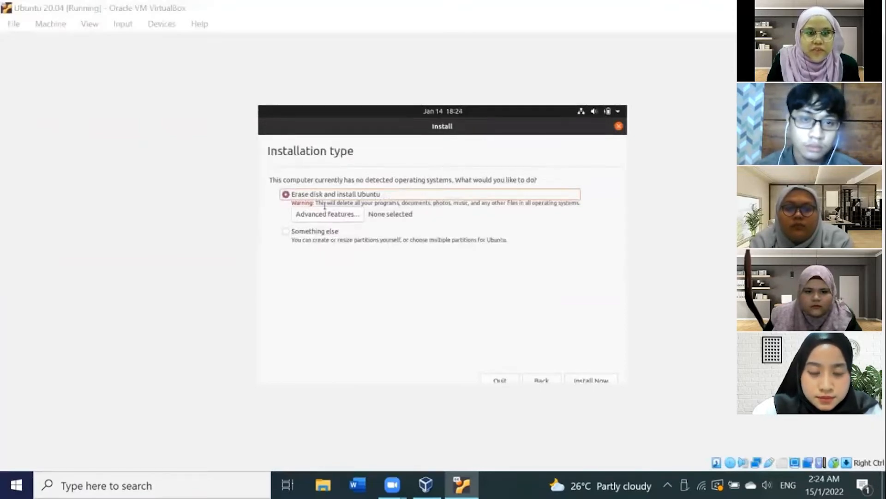
Step: Keep Erase disk and install Ubuntu, start Install Now and confirm writing the changes to the disks
left_click_drag(325, 206, 637, 209)
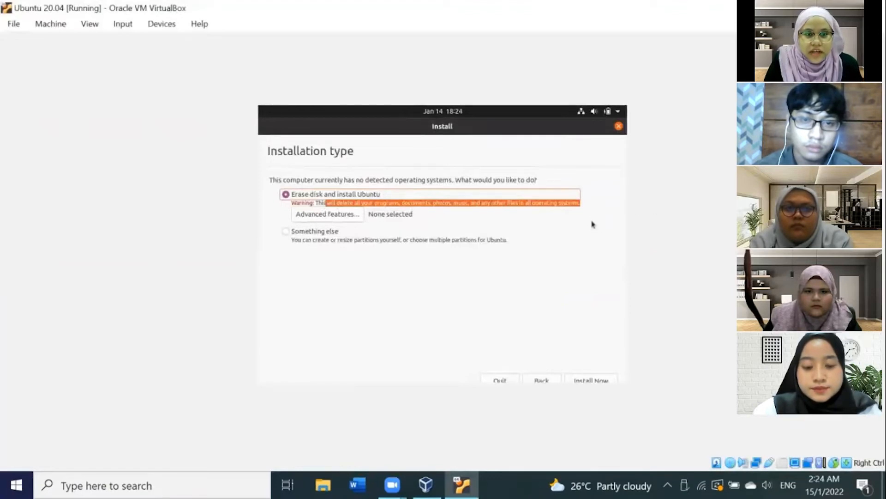
left_click(428, 208)
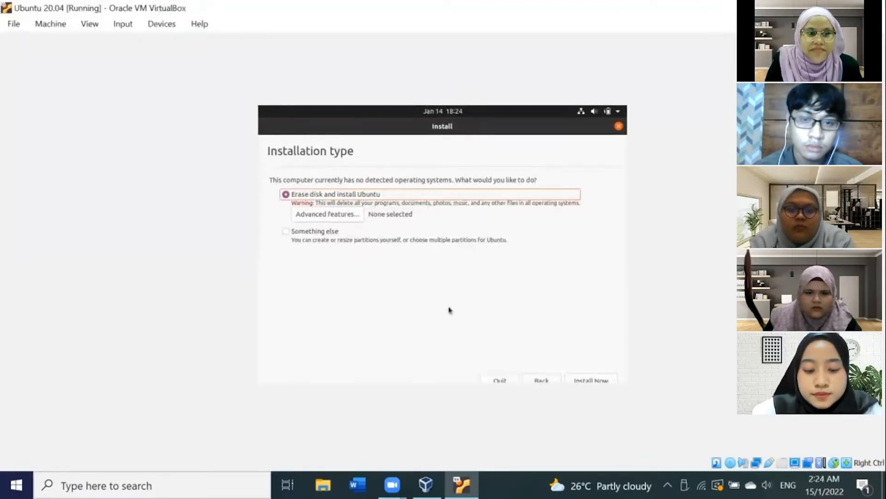
left_click(596, 381)
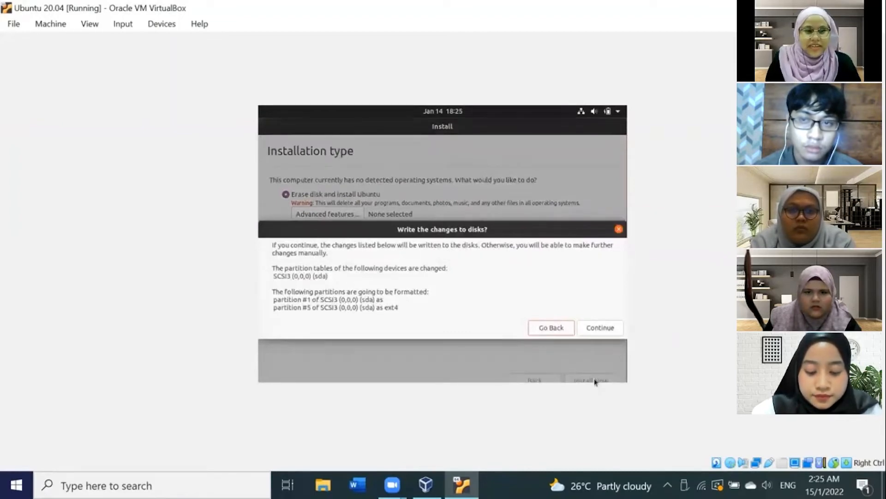
left_click(600, 327)
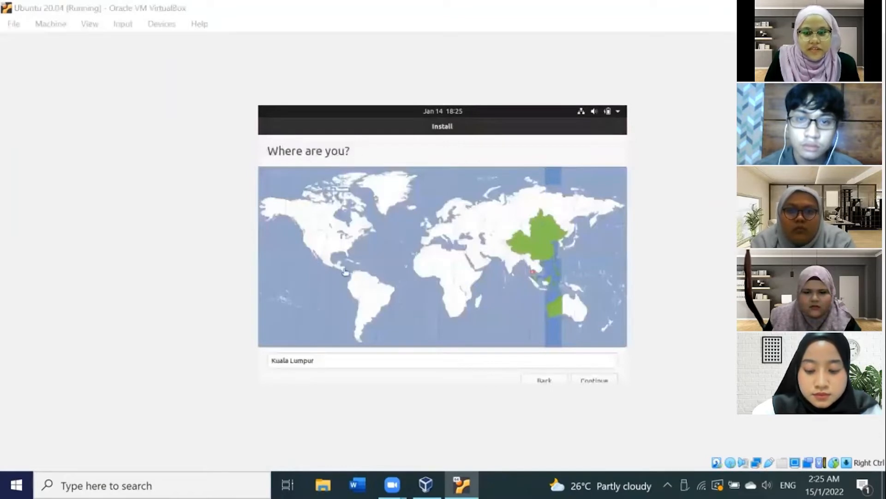
Step: Keep Kuala Lumpur as the location and continue
left_click_drag(339, 359, 263, 365)
left_click(353, 357)
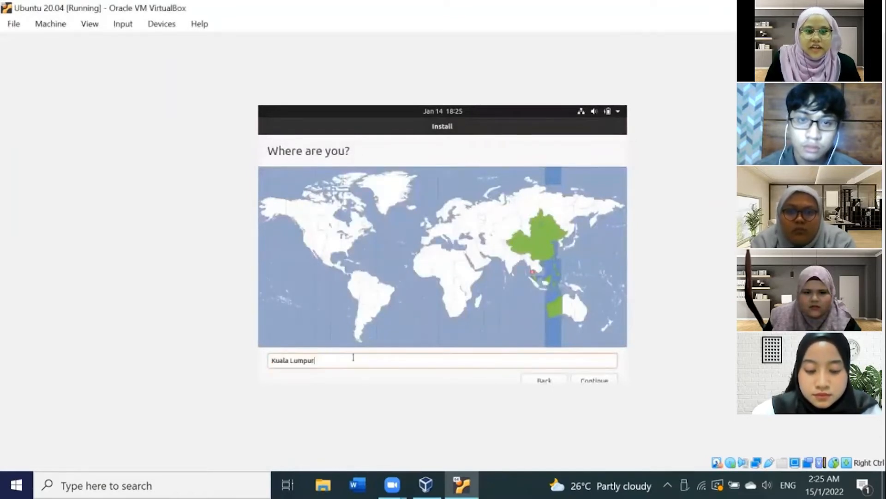
left_click(601, 378)
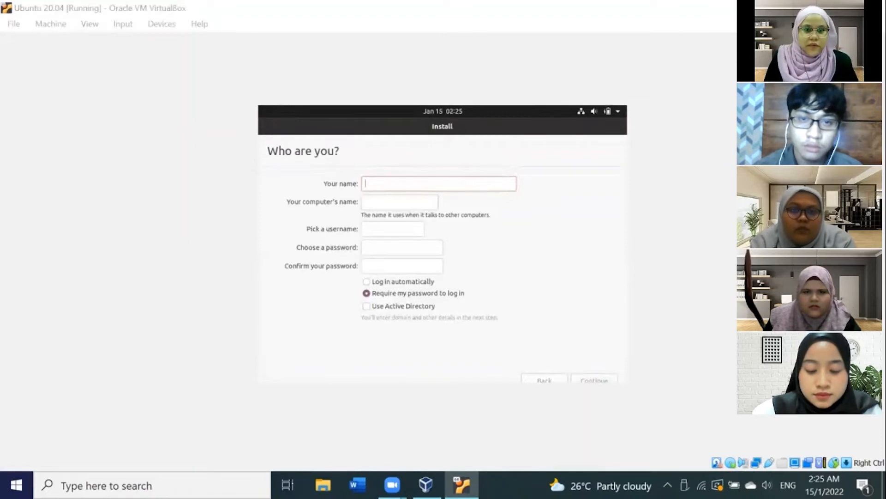
Step: Enter the user's name in capitals in the Your name field
left_click(272, 150)
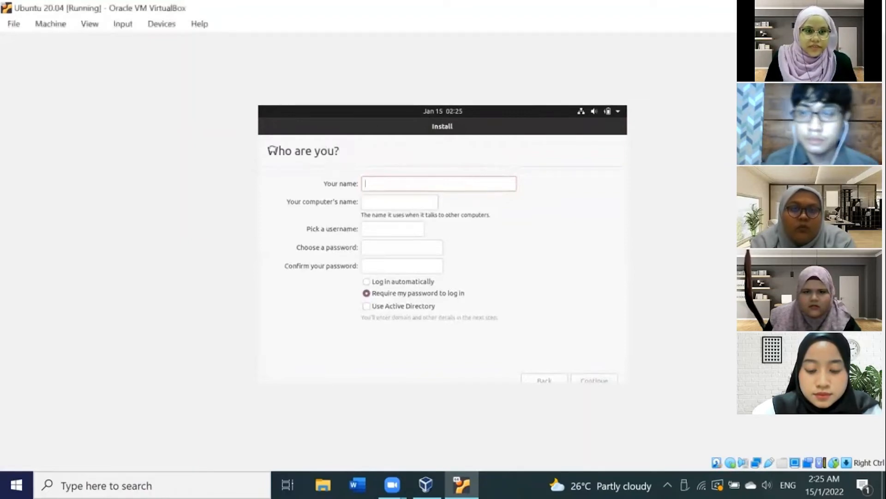
left_click_drag(272, 150, 338, 151)
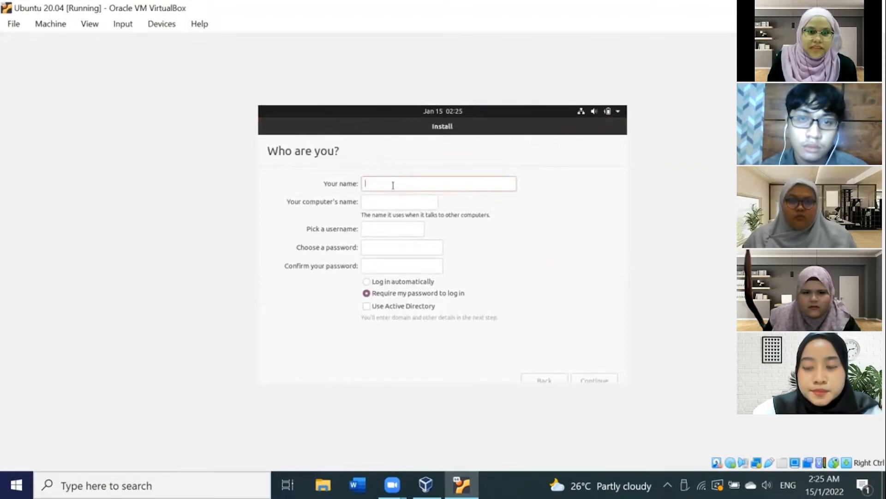
type("a")
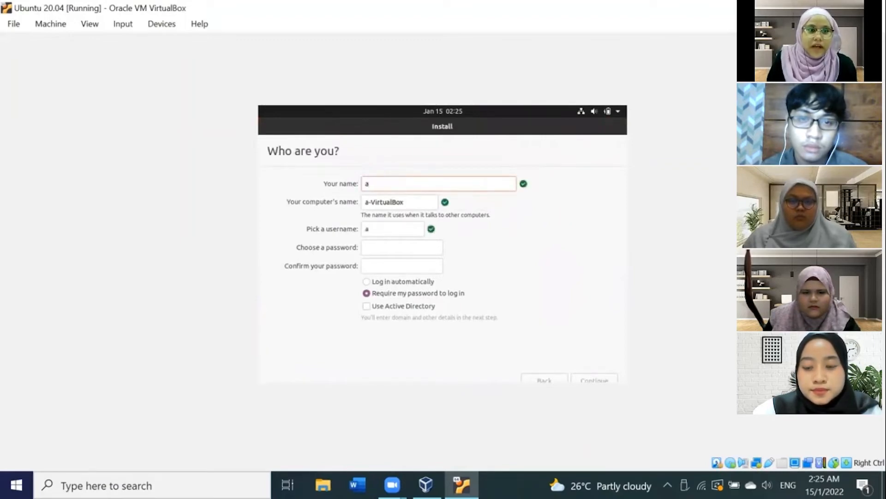
key("BackSpace")
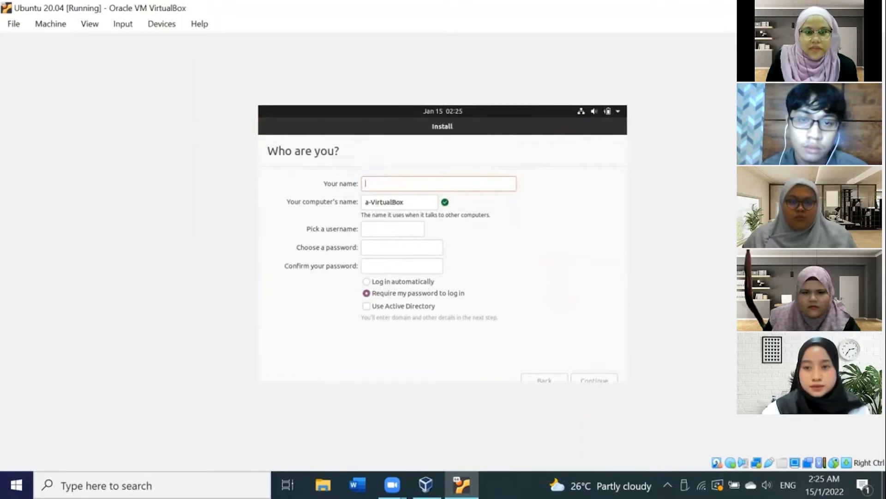
key("Caps_Lock")
type("AIMI")
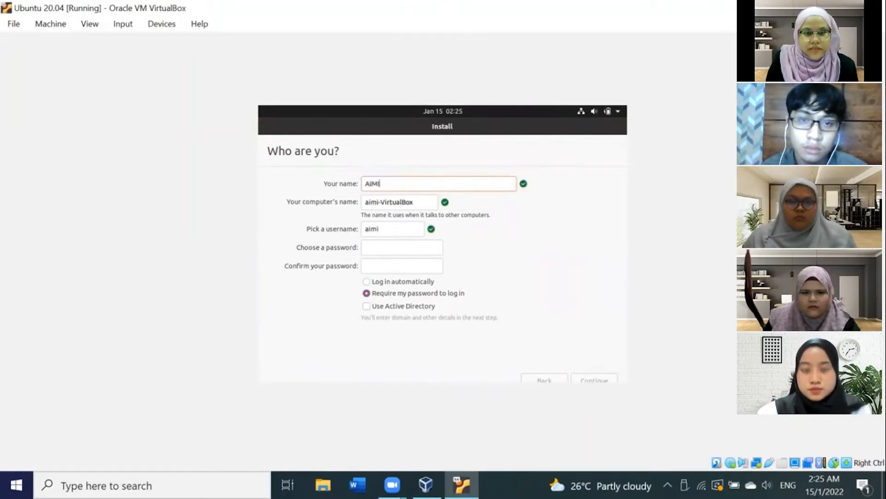
Step: Replace the computer's name with the user's name in capitals, leaving the generated username
left_click(419, 203)
key("BackSpace")
key("BackSpace")
key("BackSpace")
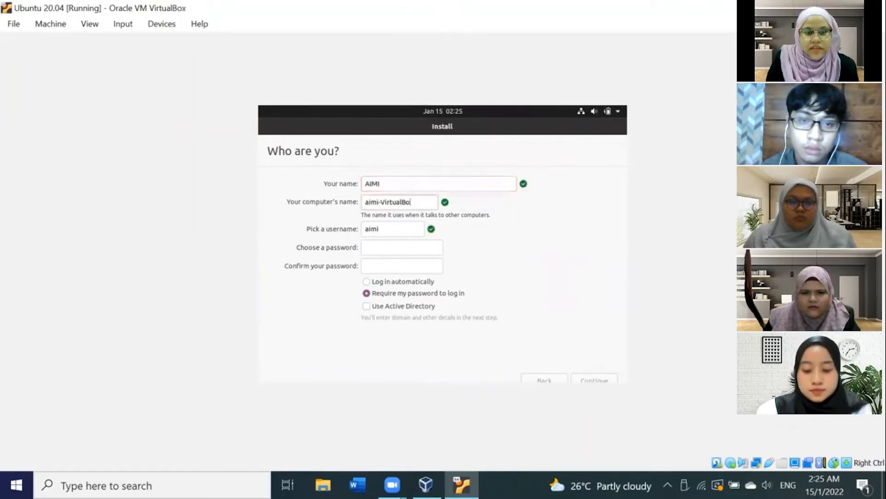
key("BackSpace")
key("BackSpace")
key("BackSpace")
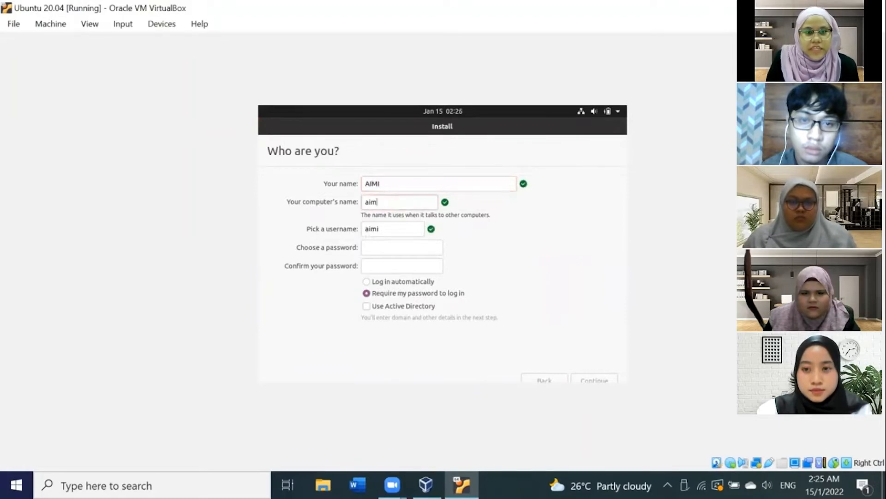
key("BackSpace")
type("AIMI")
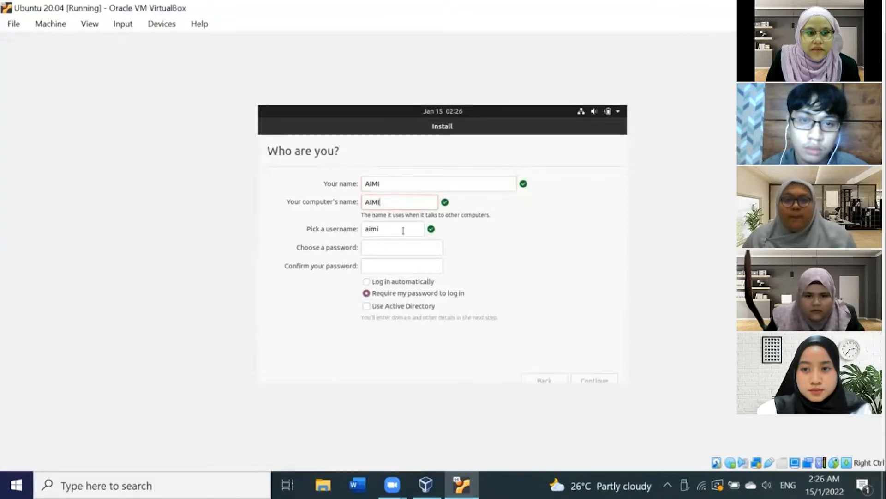
left_click(386, 231)
double_click(386, 232)
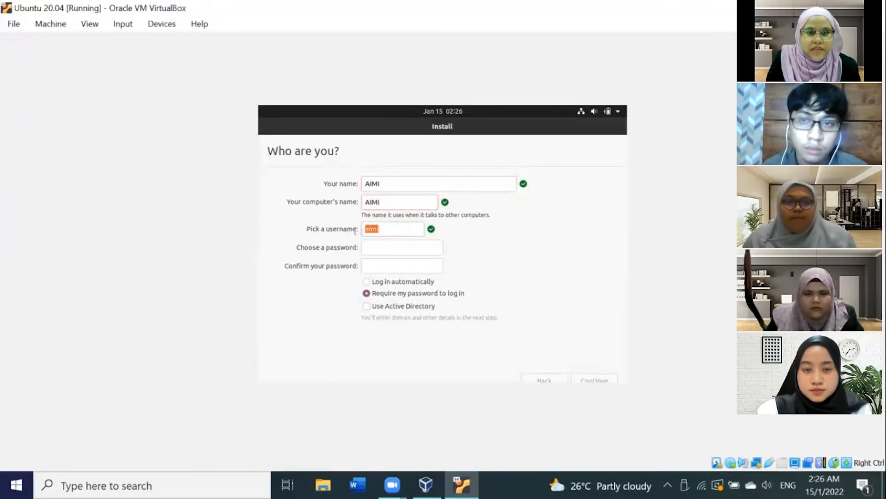
left_click(419, 233)
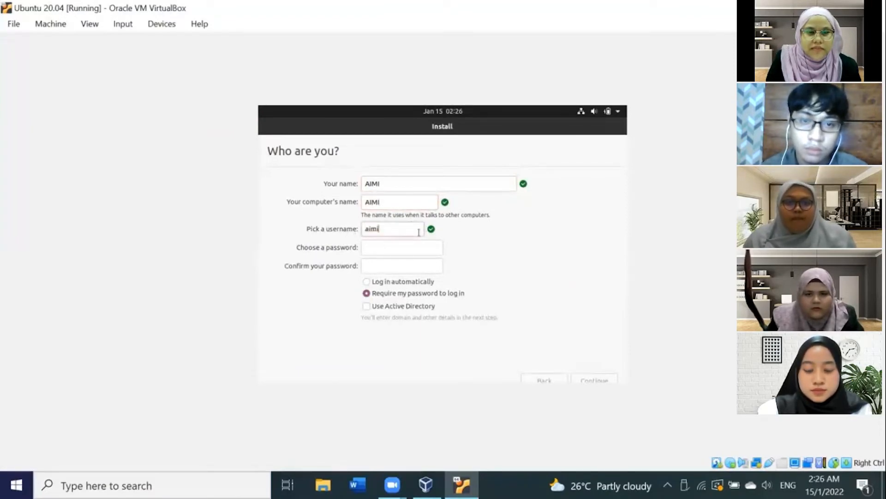
Step: Choose and confirm the account password, then continue the installation
left_click(382, 250)
type("12345")
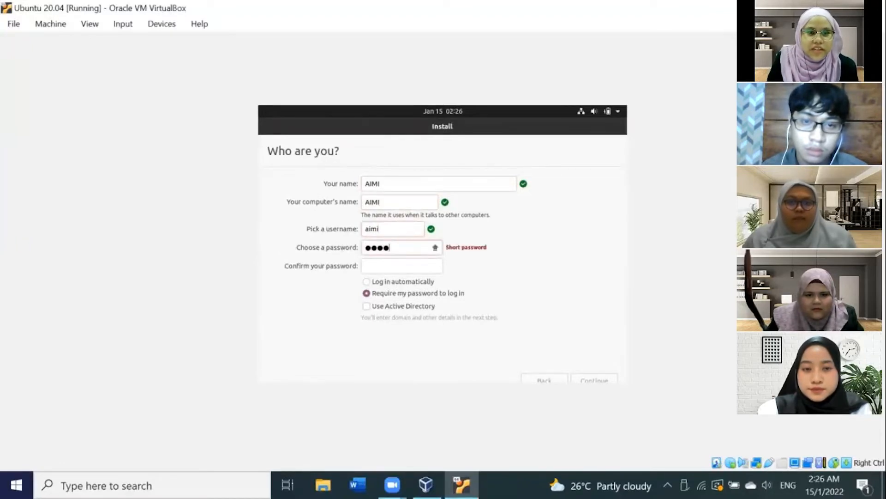
type("678")
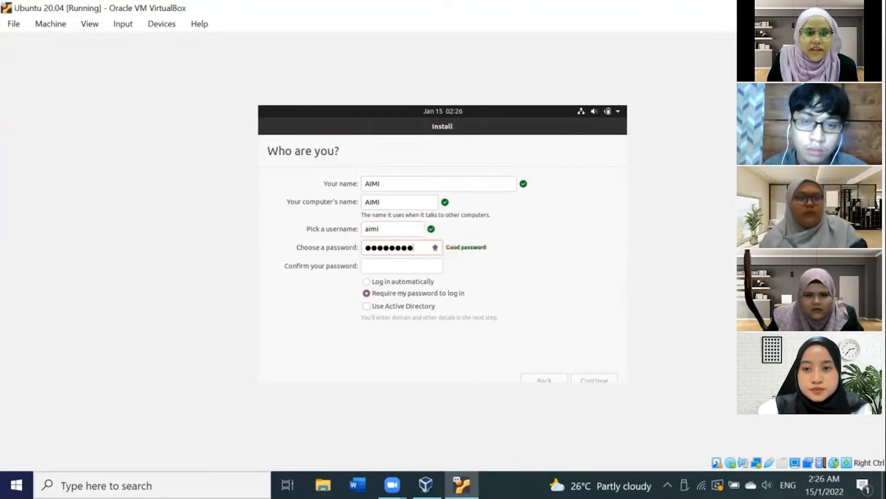
left_click(402, 263)
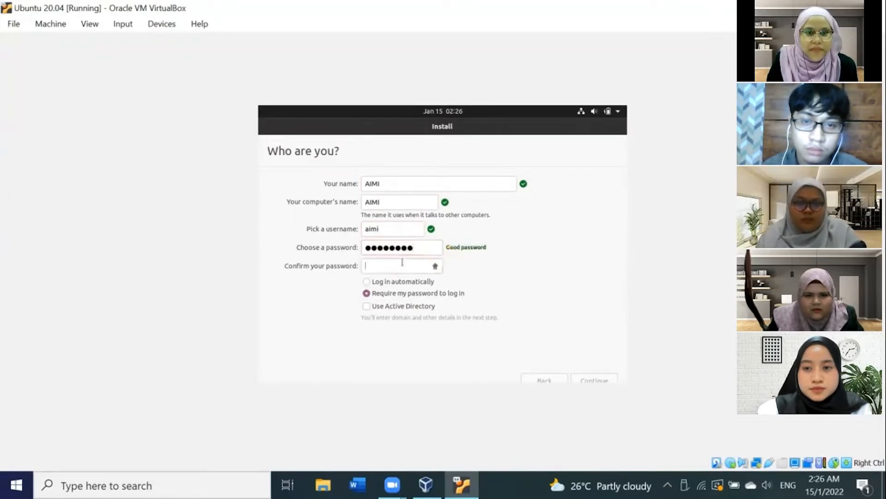
type("1234")
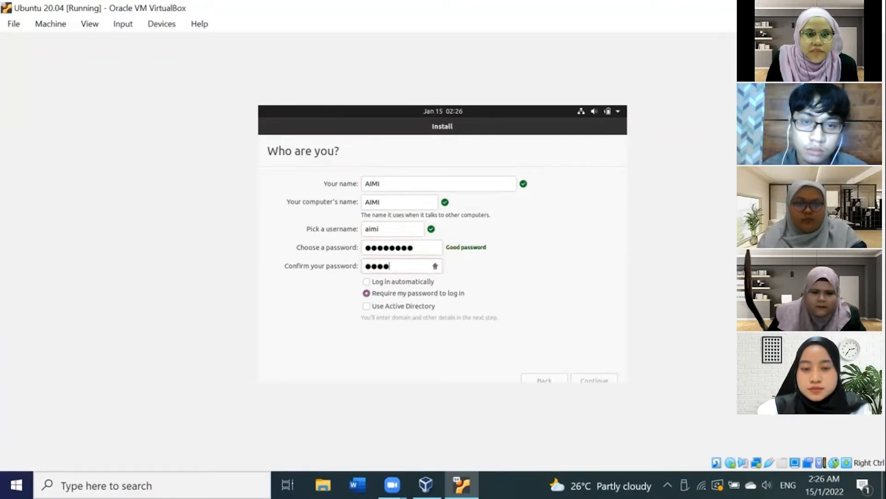
type("56")
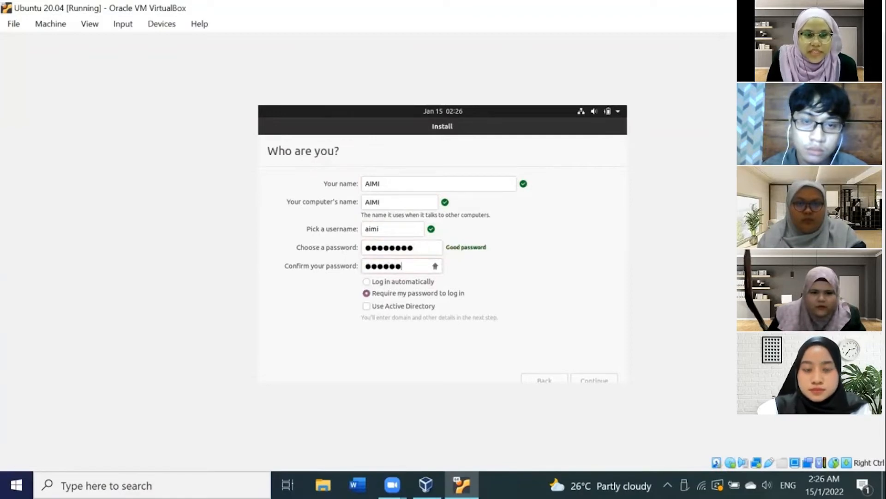
type("78")
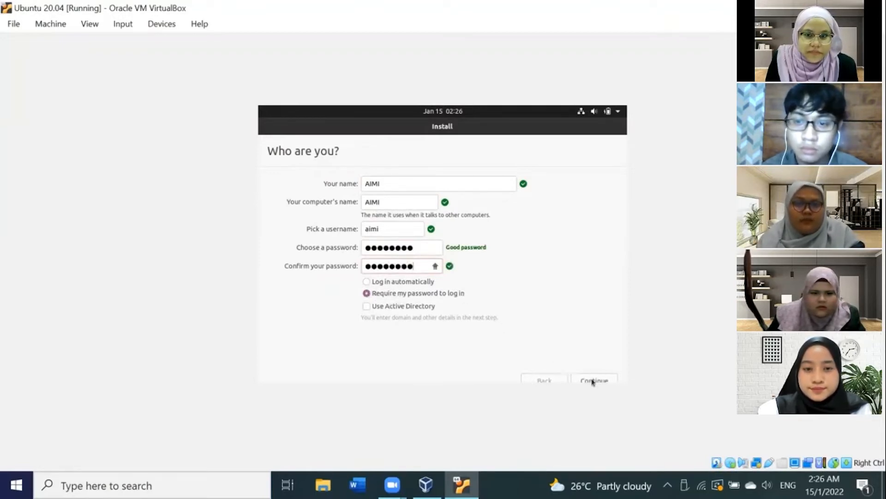
left_click(607, 382)
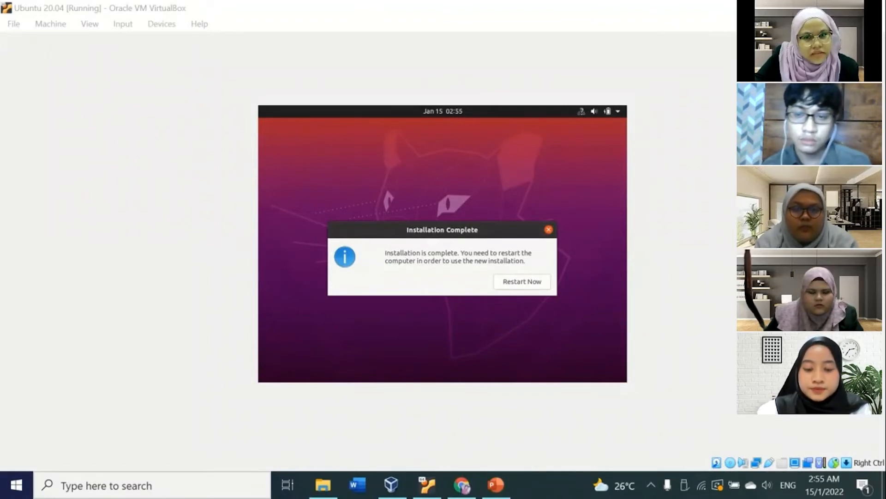
Step: Restart the virtual machine once installation completes and confirm the installation-medium removal prompt
left_click(522, 282)
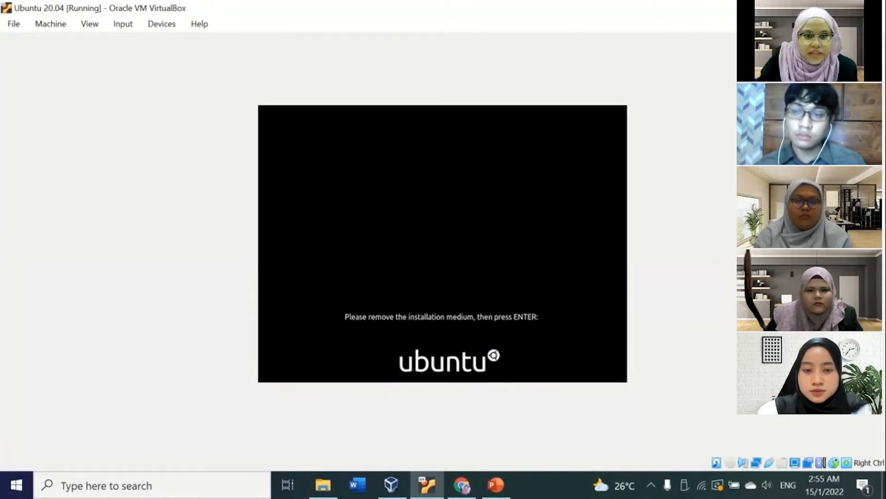
key("Return")
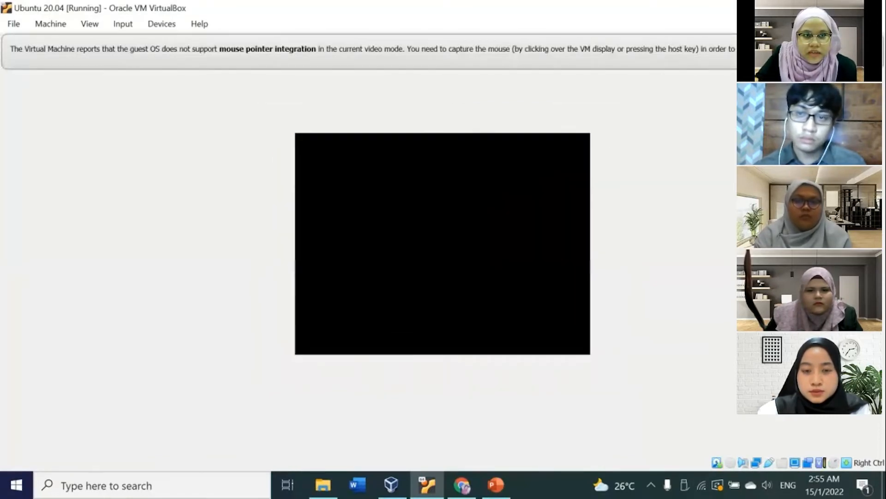
key("Caps_Lock")
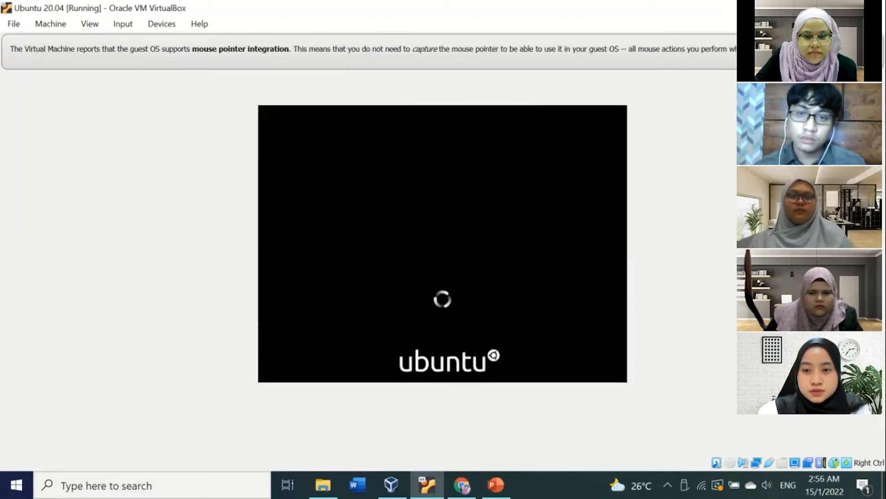
Step: Log in to the Ubuntu user account by entering the account password
key("Caps_Lock")
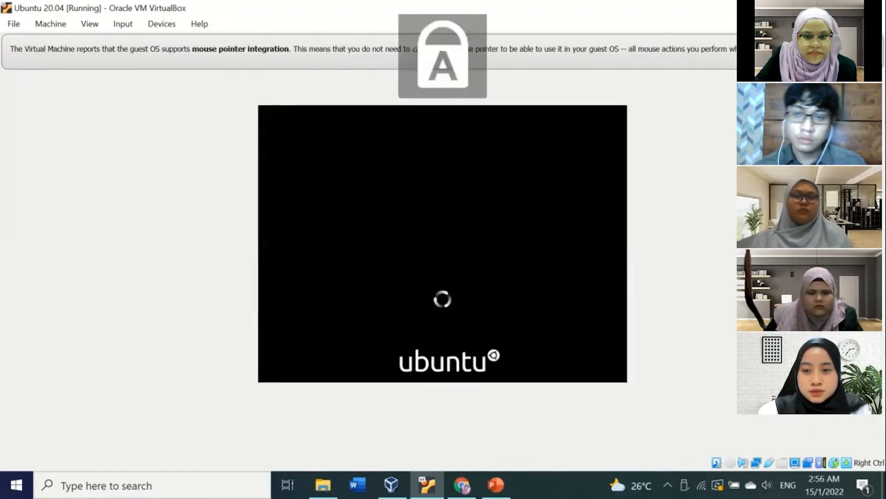
key("Caps_Lock")
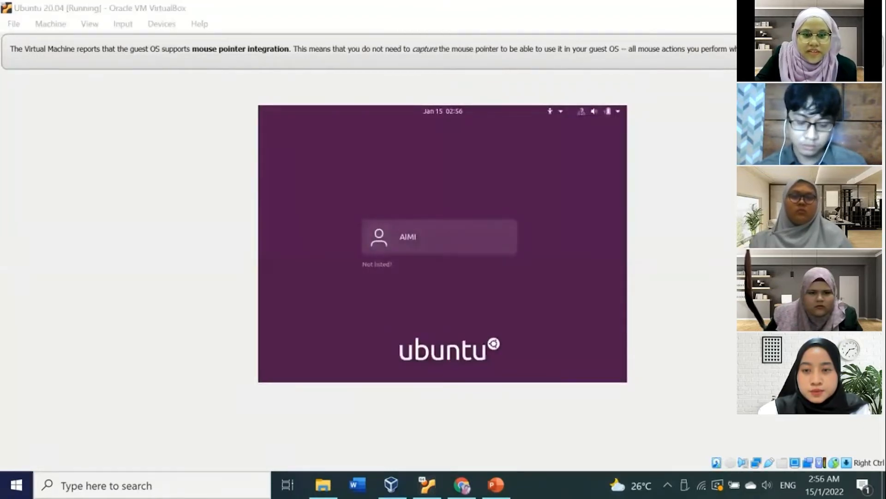
left_click(439, 237)
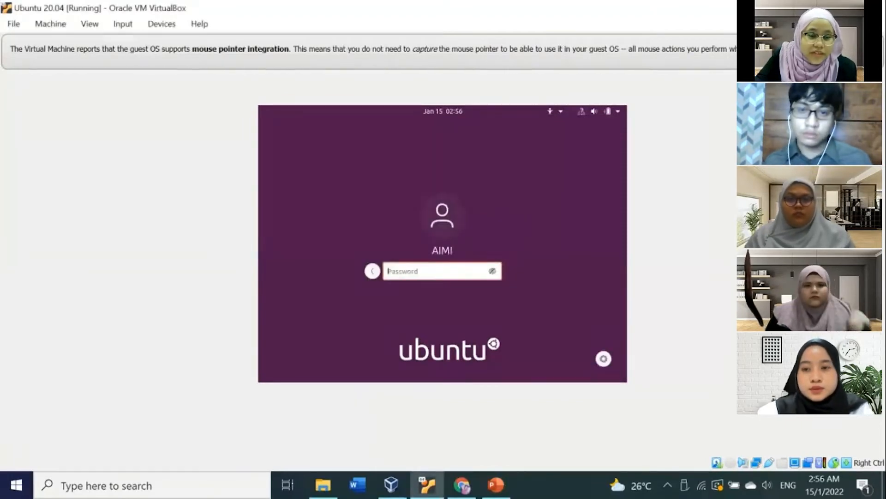
type("•")
key("BackSpace")
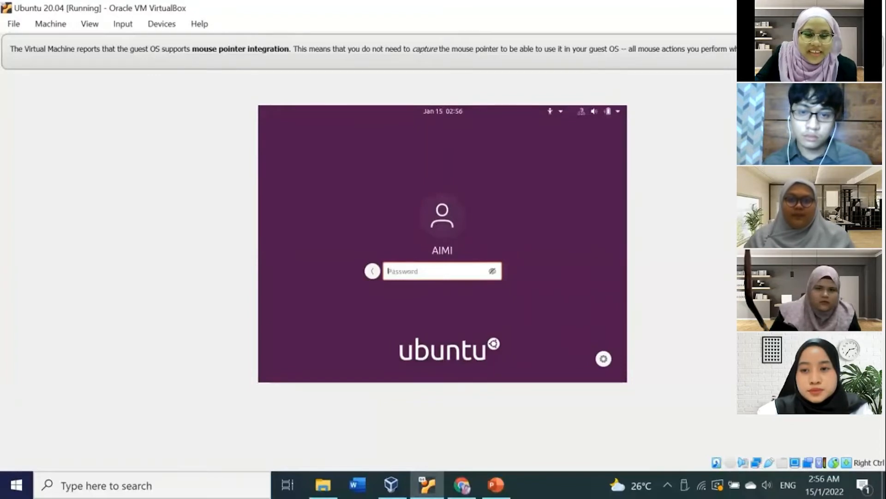
type("••")
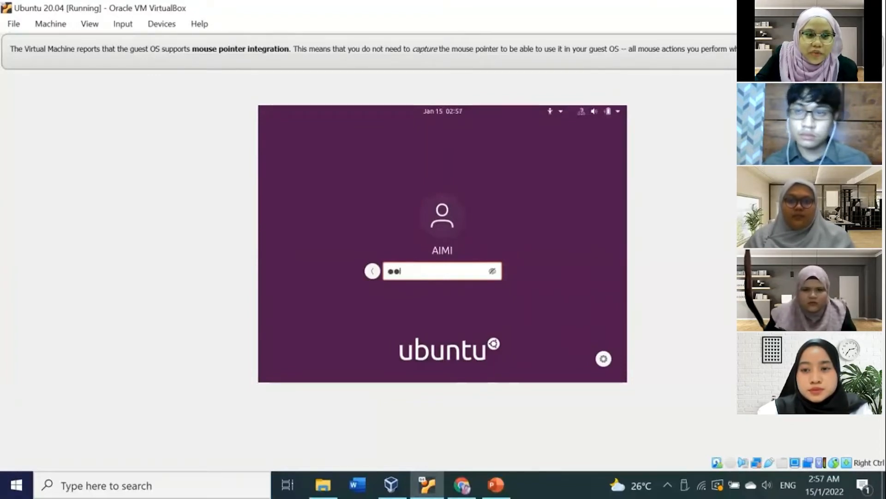
type("••")
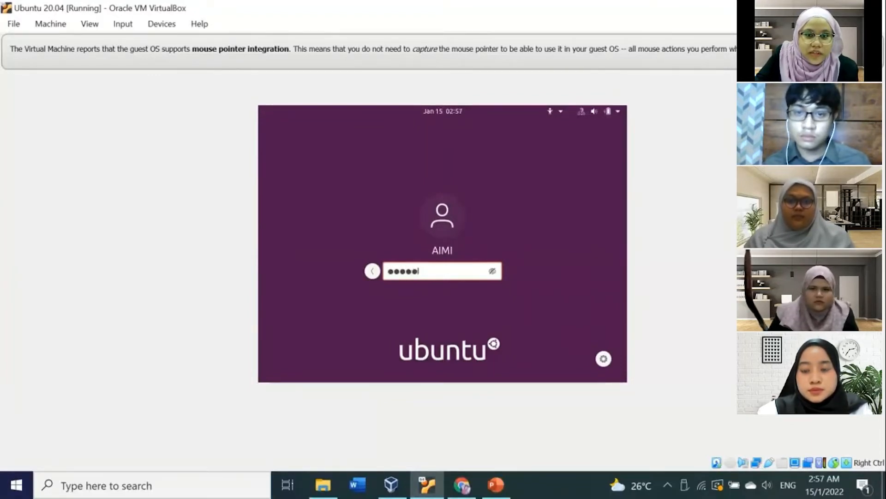
type("••••")
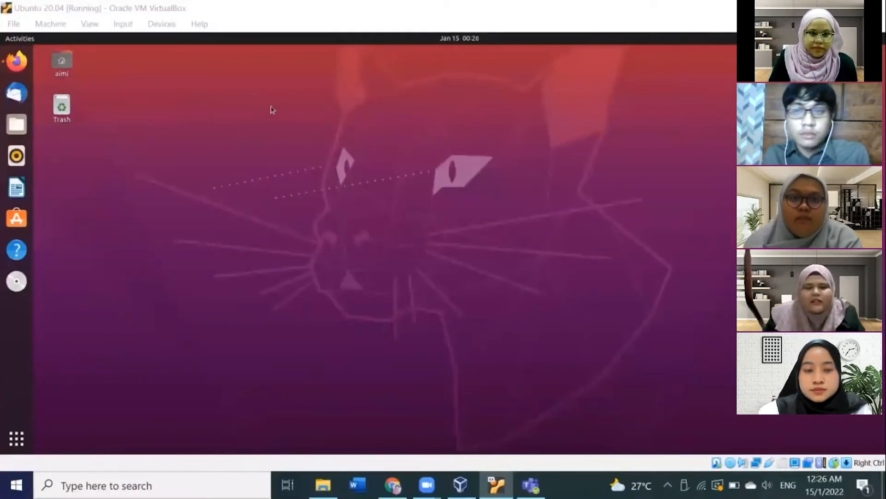
Step: Open the home folder in Files and close it again
left_click(83, 76)
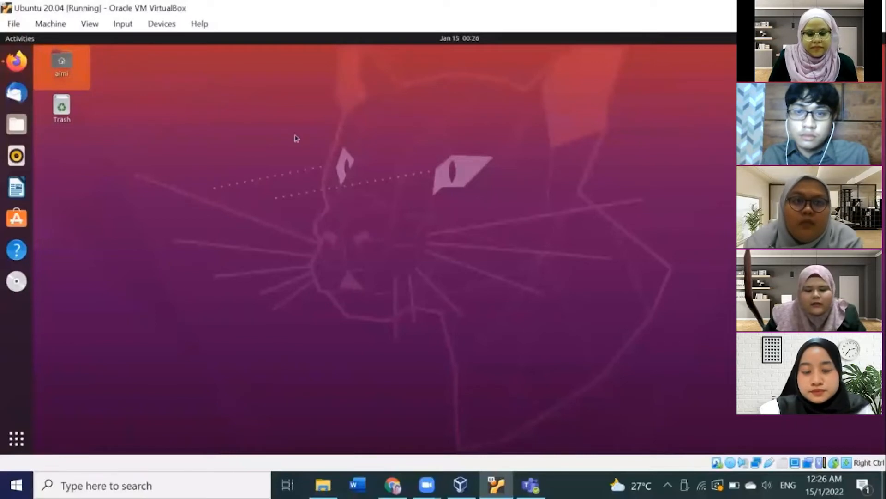
double_click(66, 69)
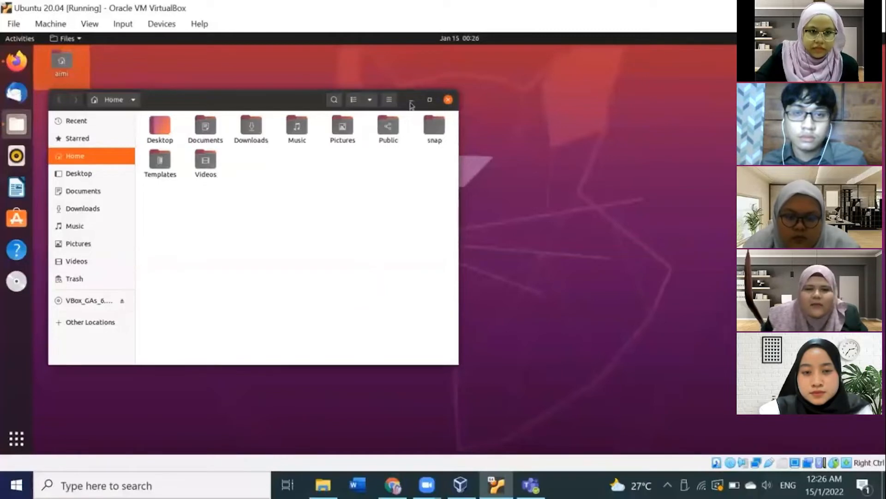
left_click(447, 101)
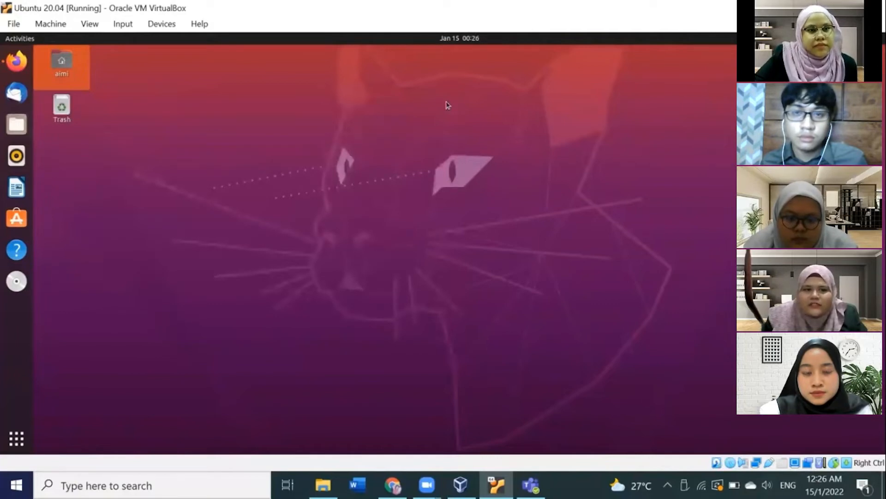
Step: Open Firefox and then Ubuntu Software with its search to show them, closing each
left_click(82, 126)
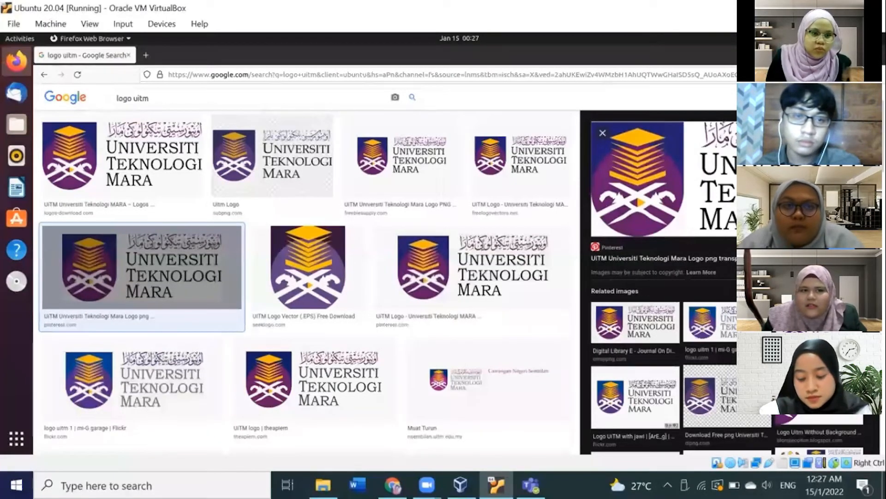
left_click(874, 55)
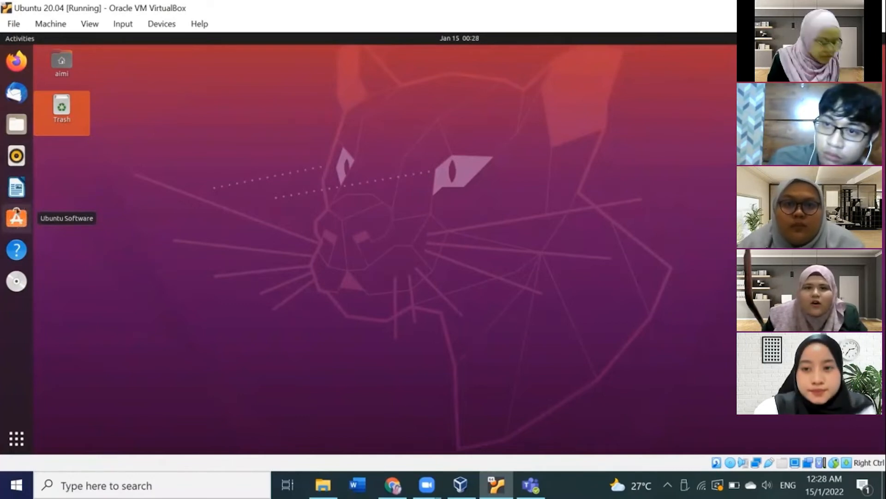
left_click(17, 211)
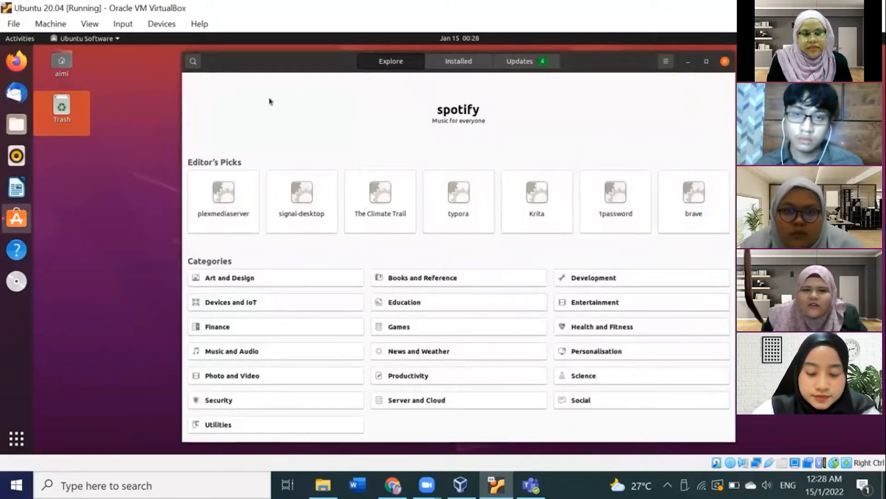
left_click(193, 63)
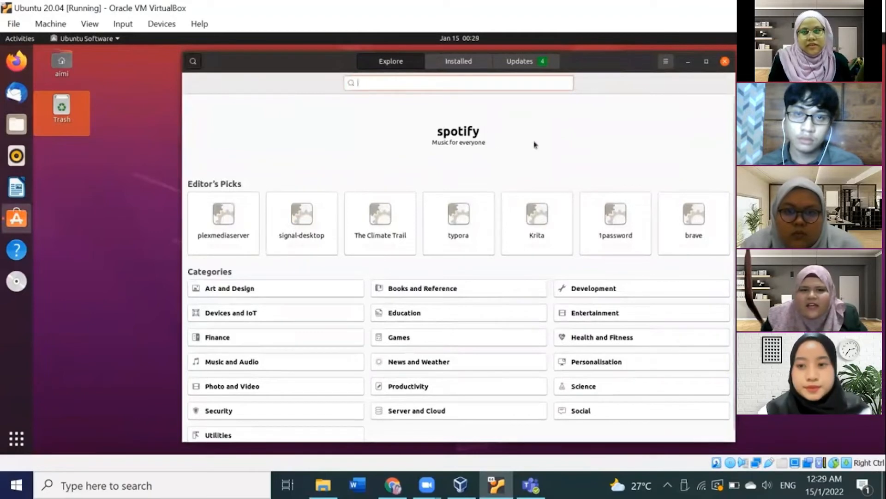
left_click(725, 61)
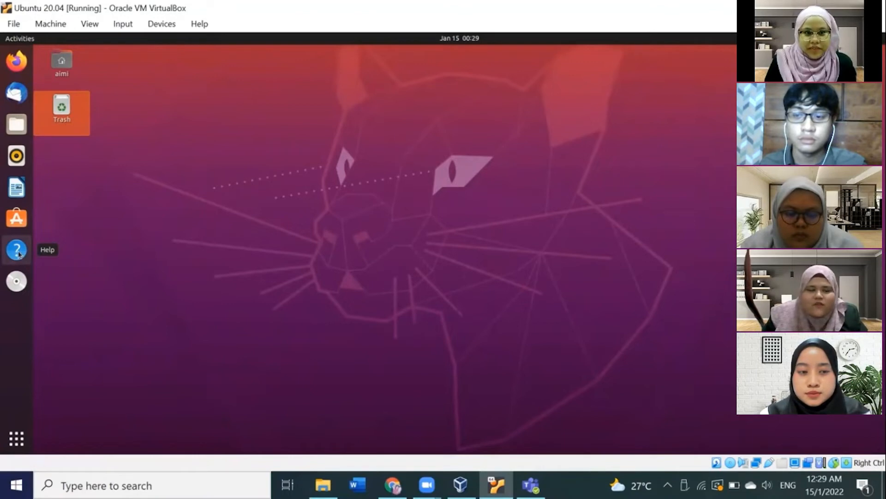
Step: Open the applications grid to view the installed apps, then return to the desktop
left_click(16, 437)
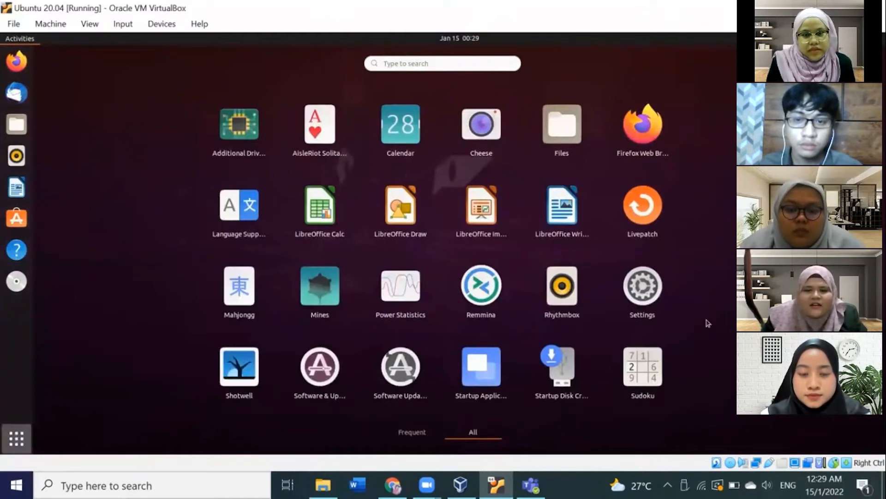
left_click(16, 438)
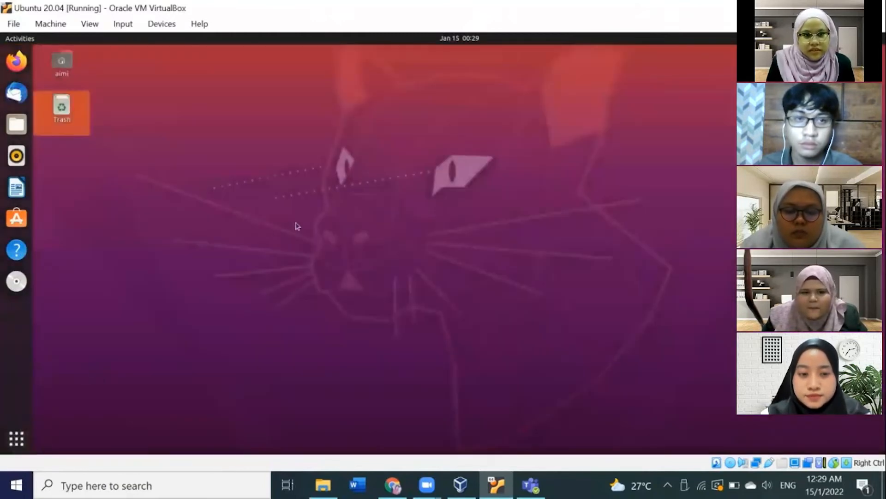
left_click(297, 226)
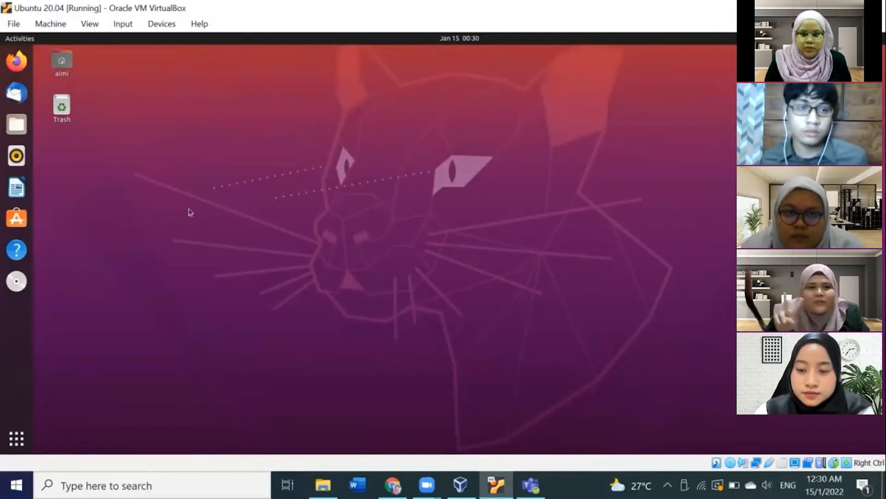
Step: Open the Pictures folder in Files to locate the logouitm.png image, then close it
left_click(17, 125)
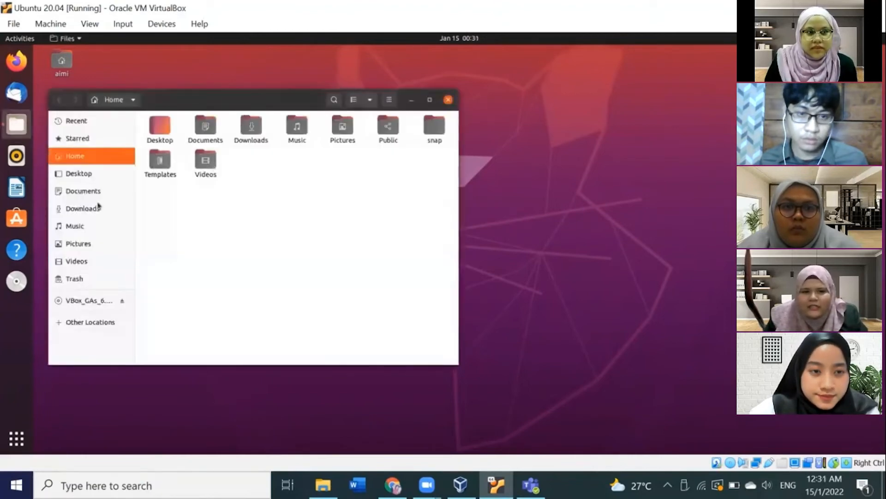
left_click(85, 245)
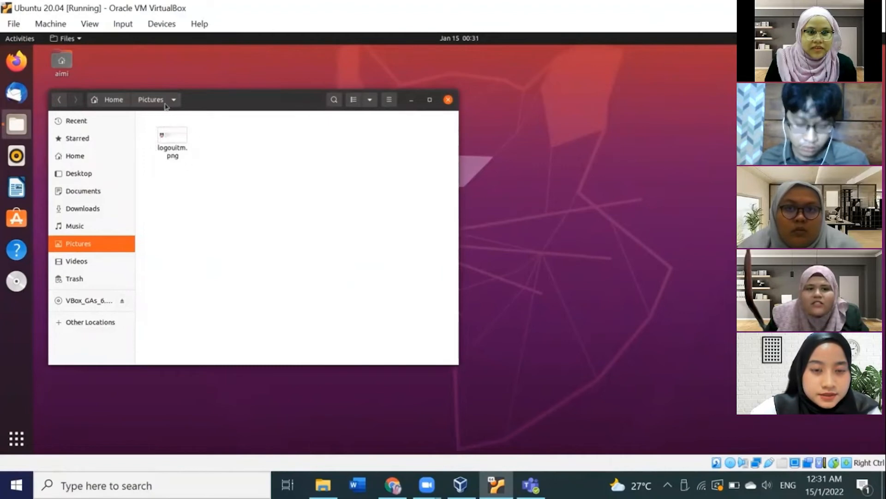
left_click(448, 100)
Step: Add logouitm.png from Pictures as a new background picture and set it as the desktop wallpaper
right_click(337, 133)
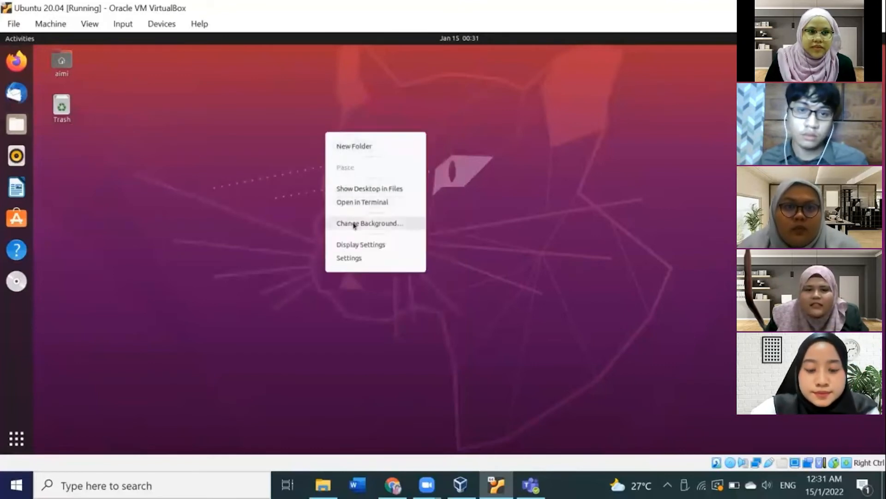
left_click(408, 227)
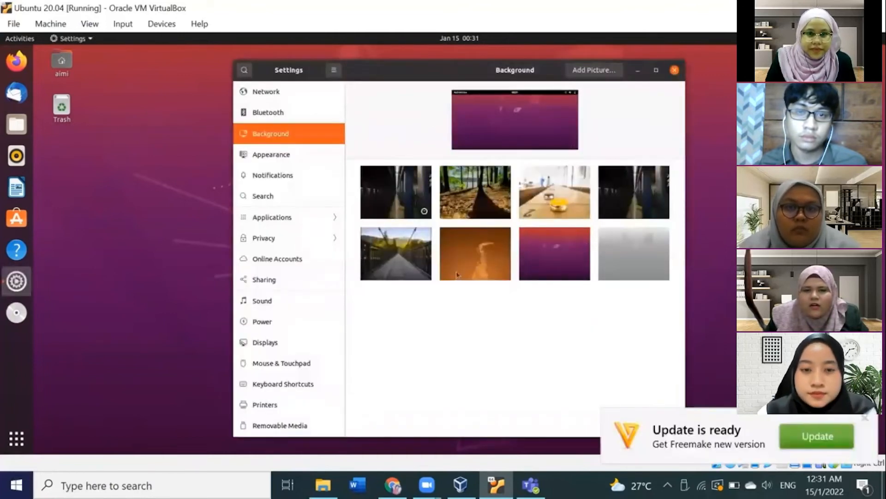
left_click(592, 70)
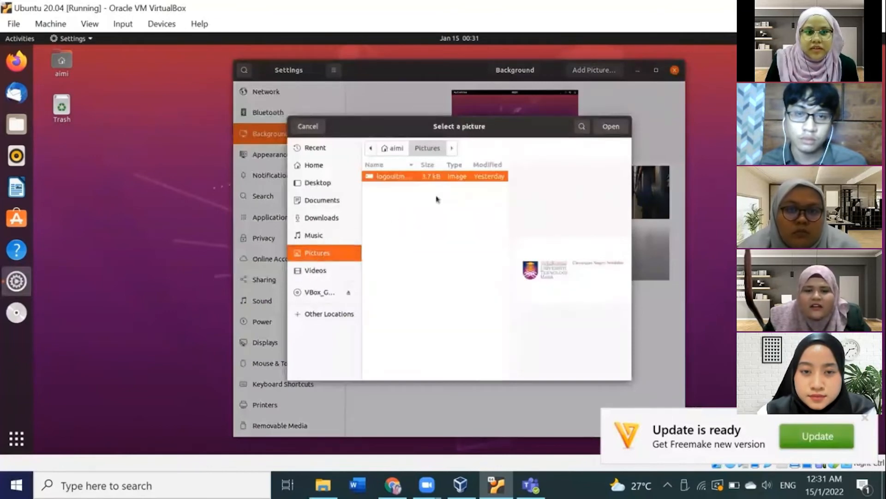
double_click(395, 180)
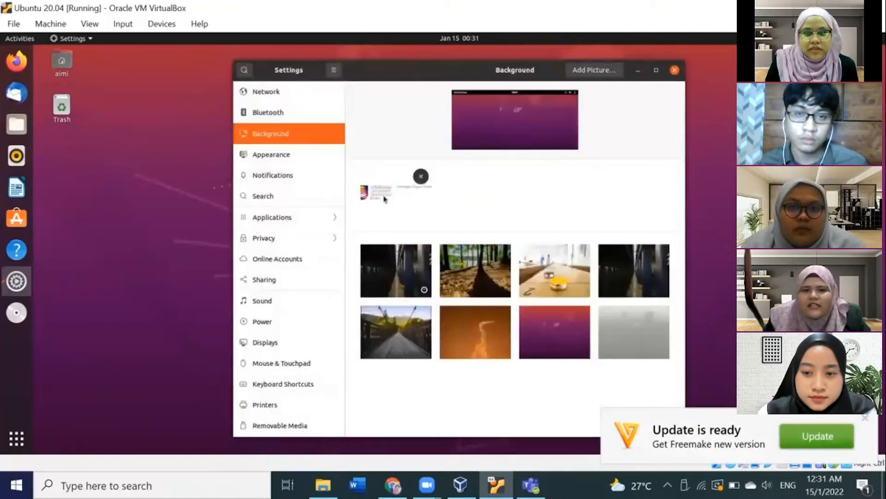
left_click(385, 198)
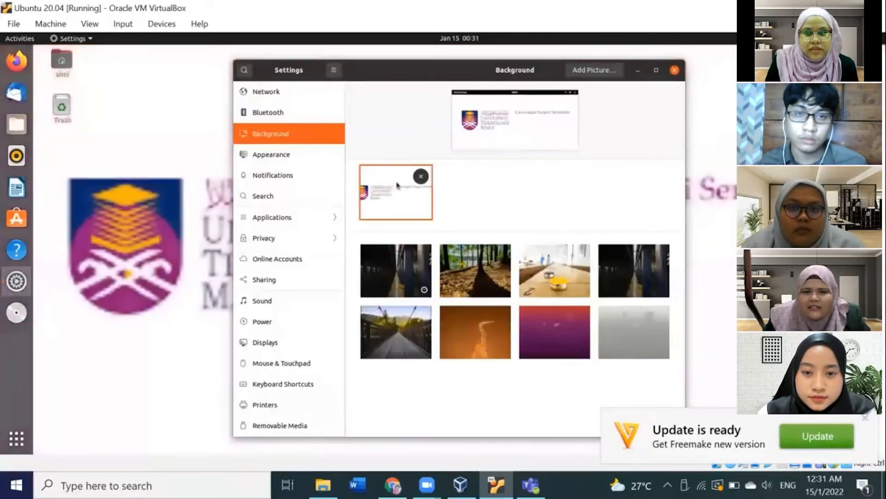
left_click(674, 70)
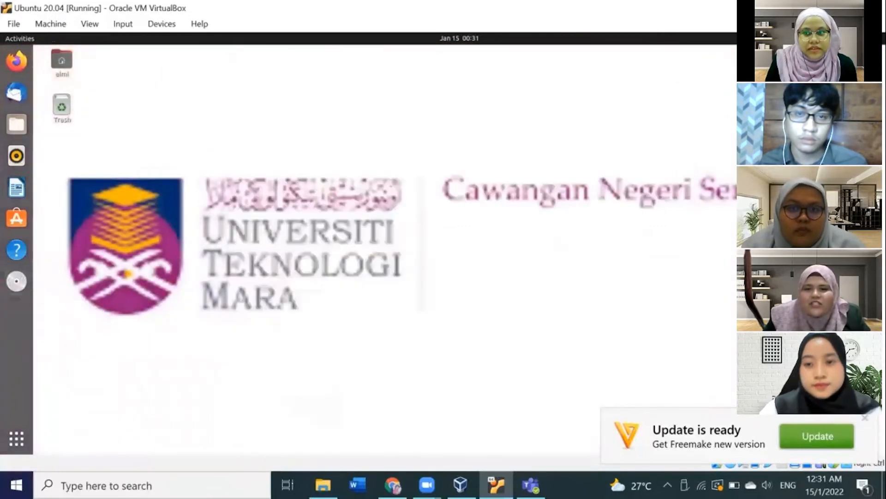
left_click(865, 420)
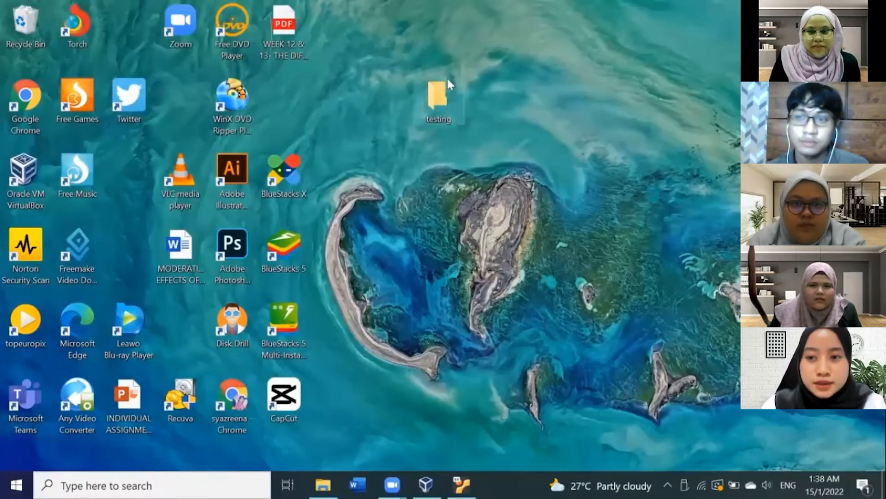
Step: Allow Everyone Full Control in the share permissions of the Windows desktop folder testing and apply
right_click(433, 100)
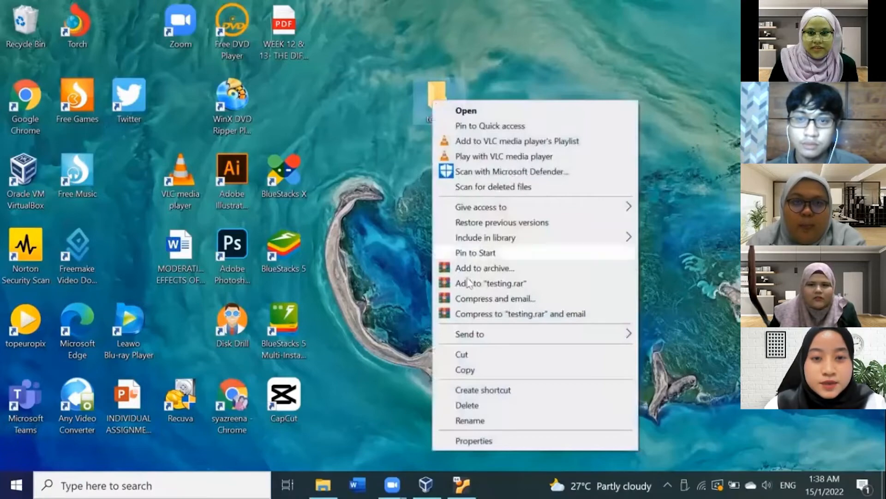
left_click(485, 441)
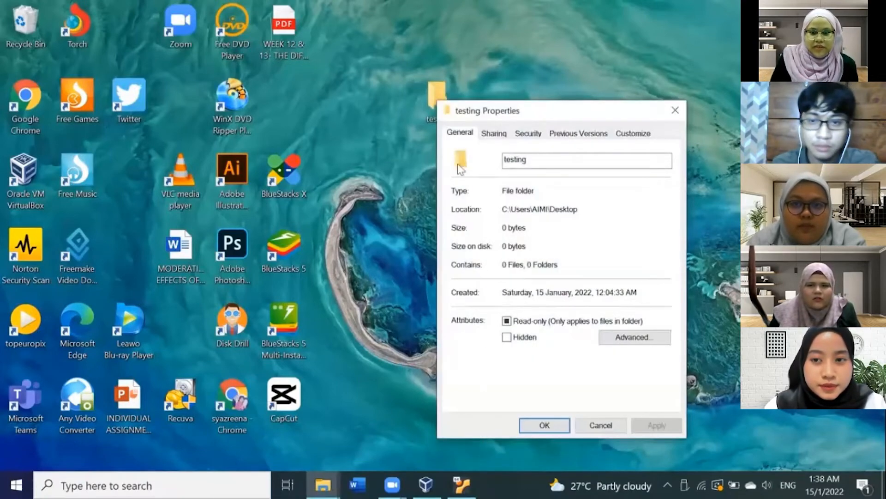
left_click(494, 134)
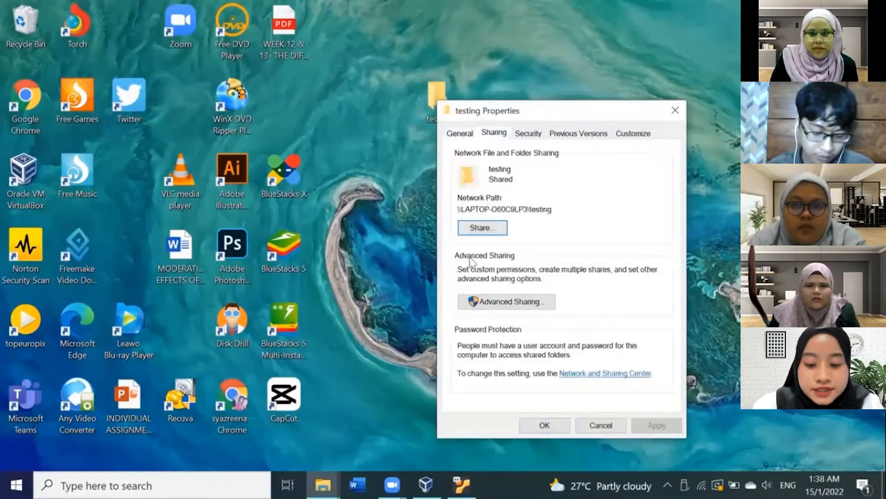
left_click(500, 303)
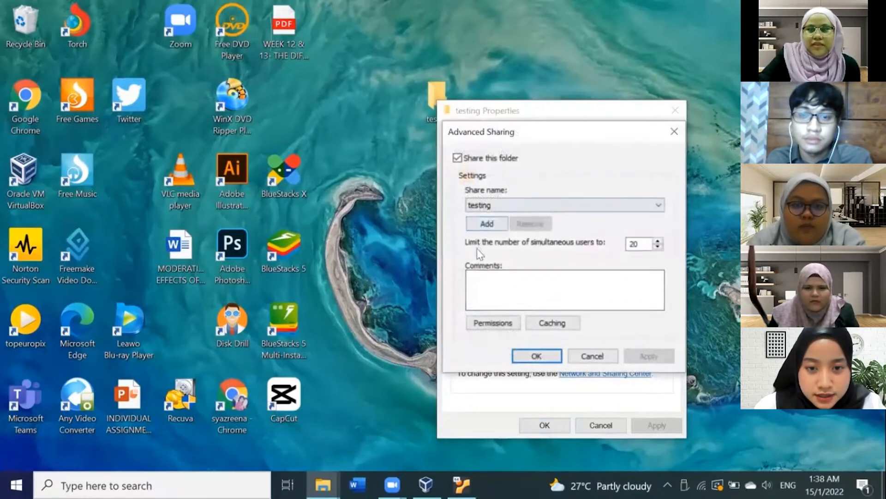
left_click(493, 324)
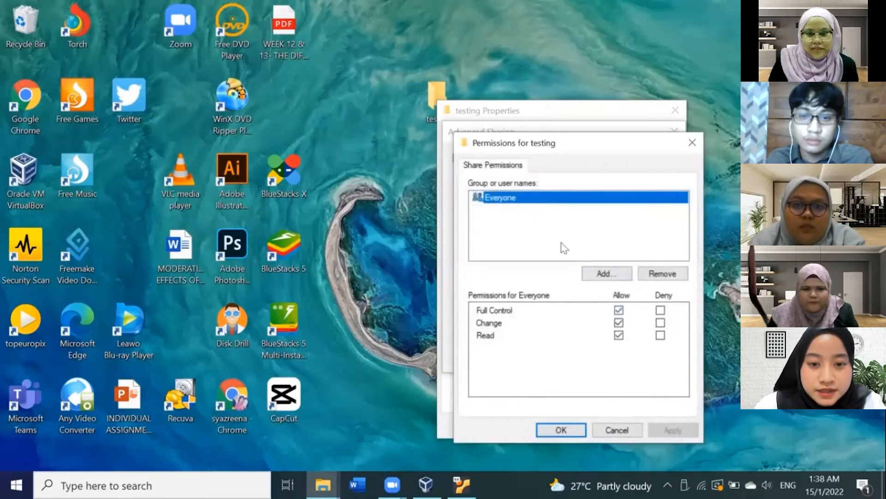
left_click(619, 310)
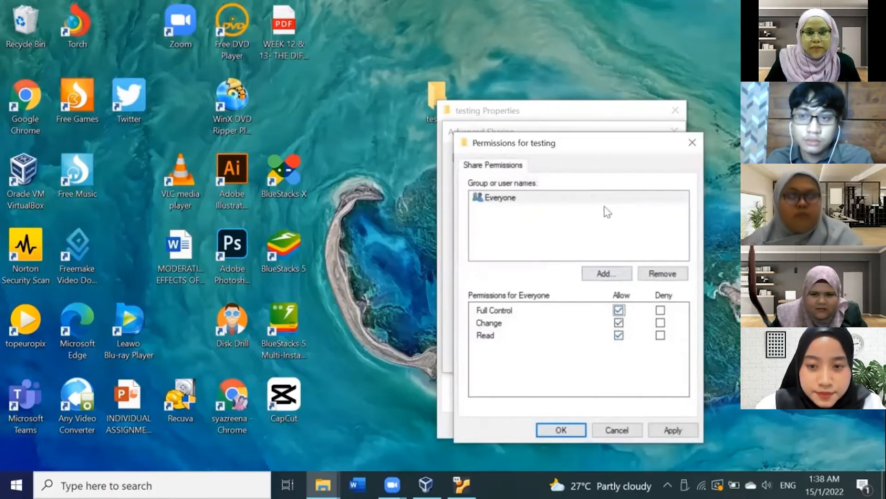
left_click(673, 432)
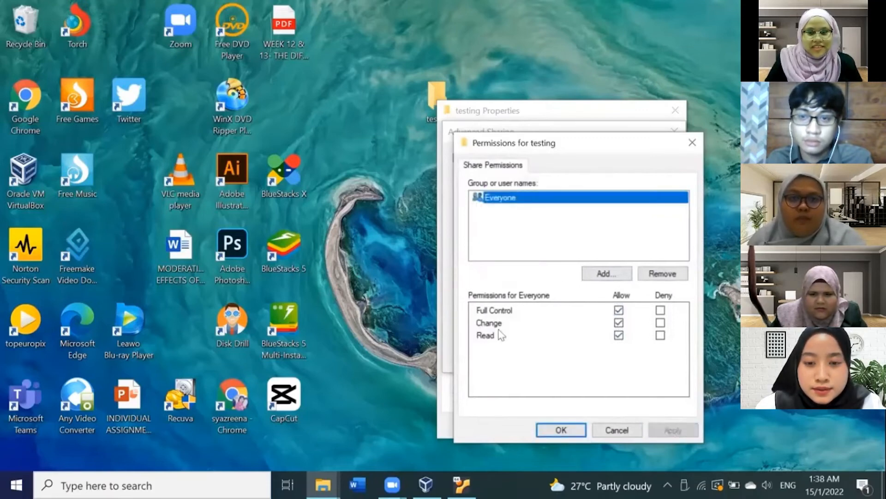
left_click(562, 431)
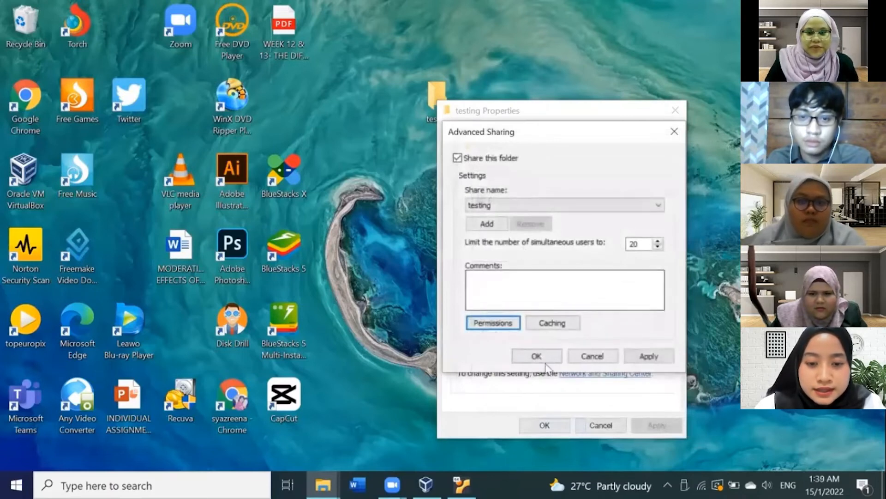
Step: Apply the advanced sharing settings and close the testing folder's properties dialogs
left_click(653, 357)
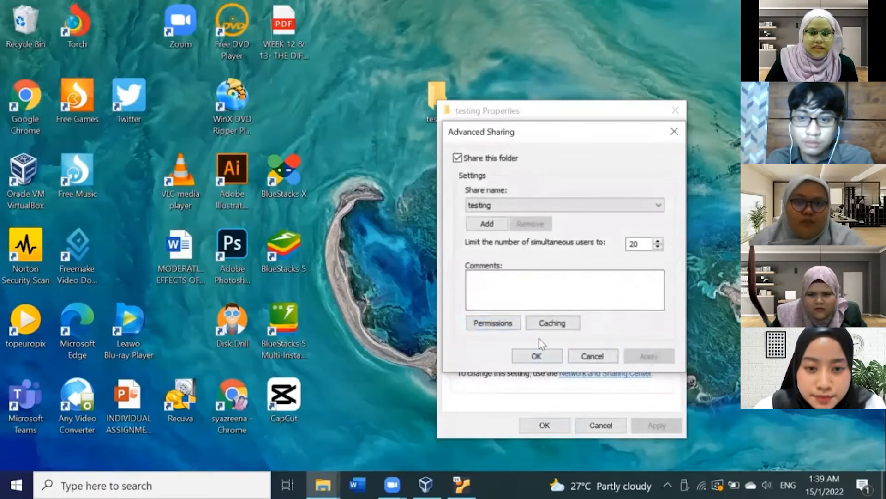
left_click(537, 356)
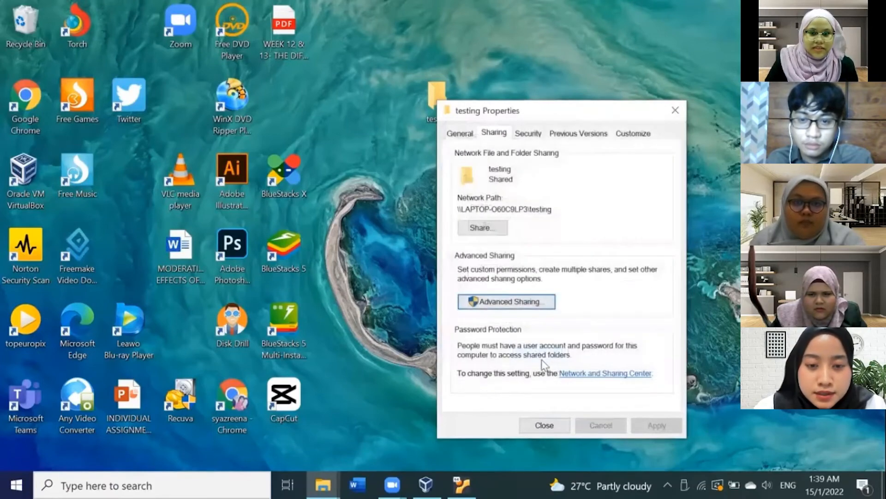
left_click(542, 425)
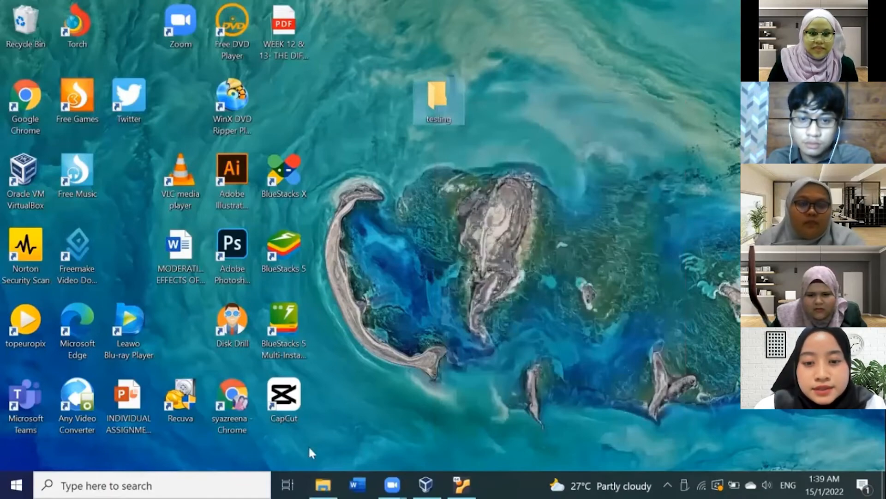
Step: In the Ubuntu VM's Files, connect to the server address smb://192.168.1.71/Share Folder from Other Locations
left_click(461, 484)
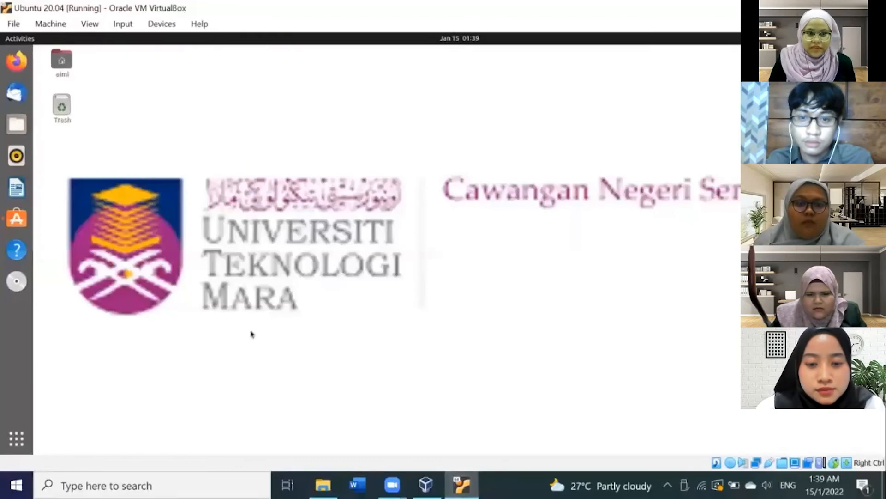
left_click(17, 125)
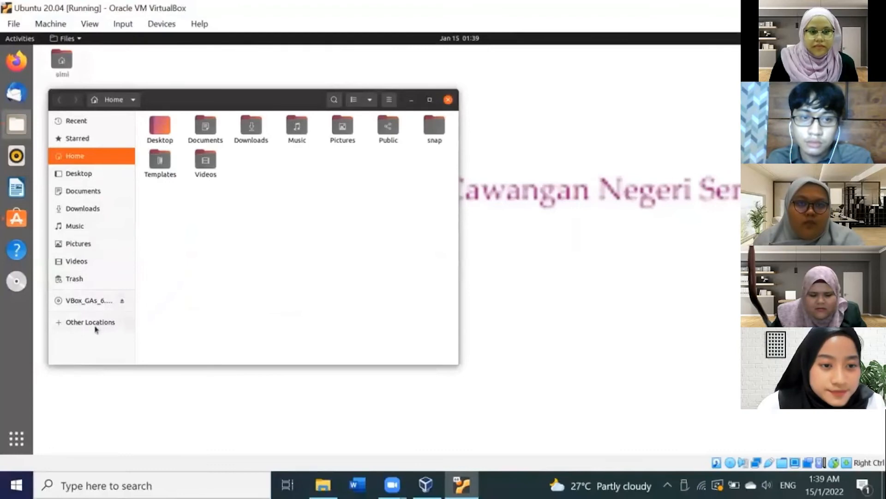
left_click(111, 323)
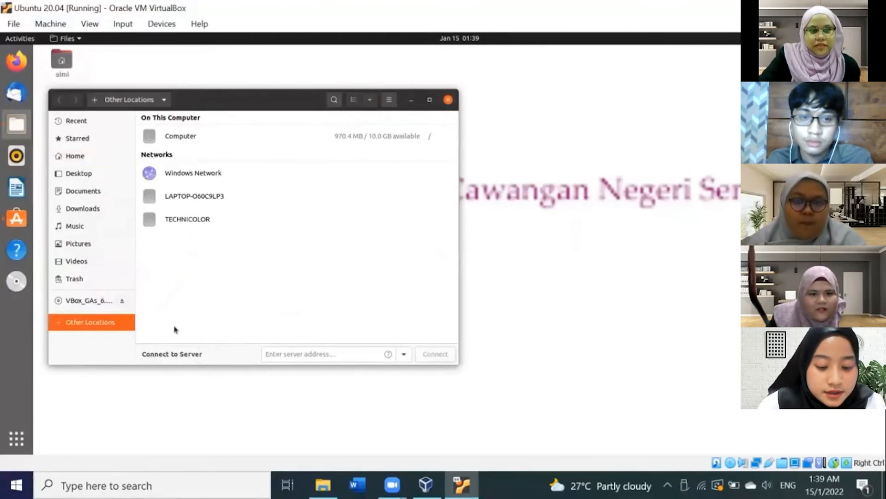
left_click(282, 354)
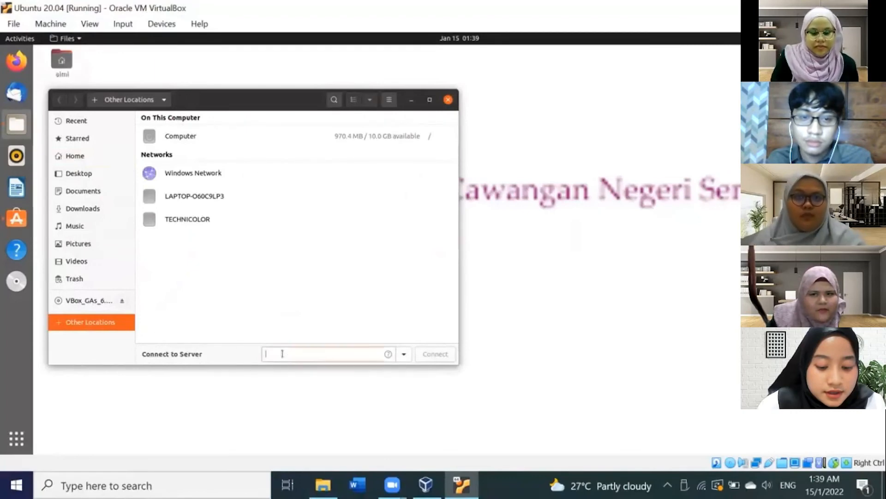
type("smb://192.168.1.71/Share Folder")
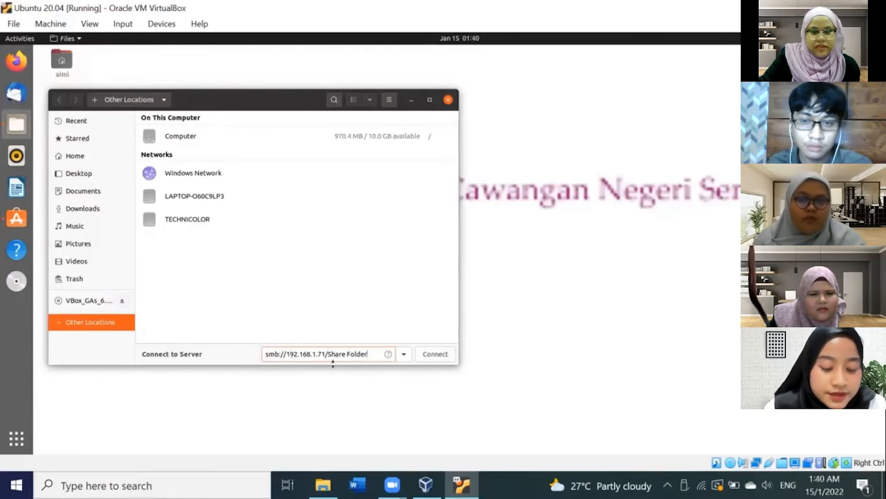
left_click(428, 357)
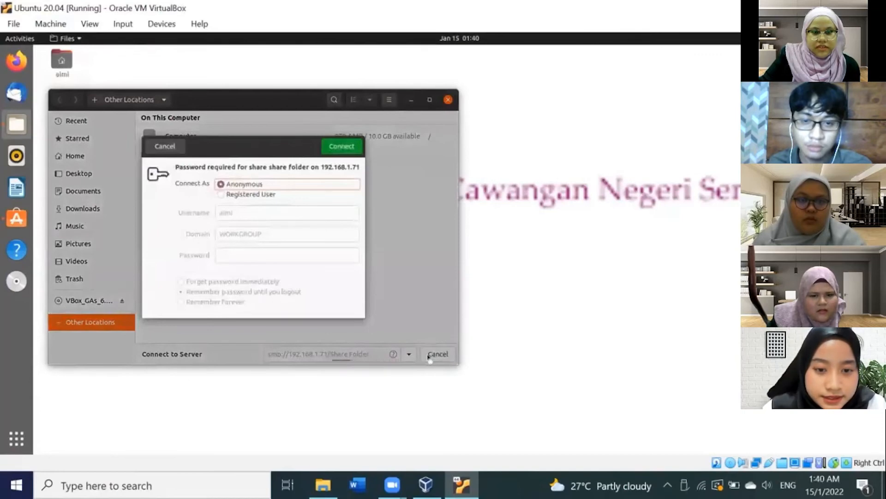
Step: Connect to the share as a registered user in WORKGROUP, entering the account password
left_click(222, 194)
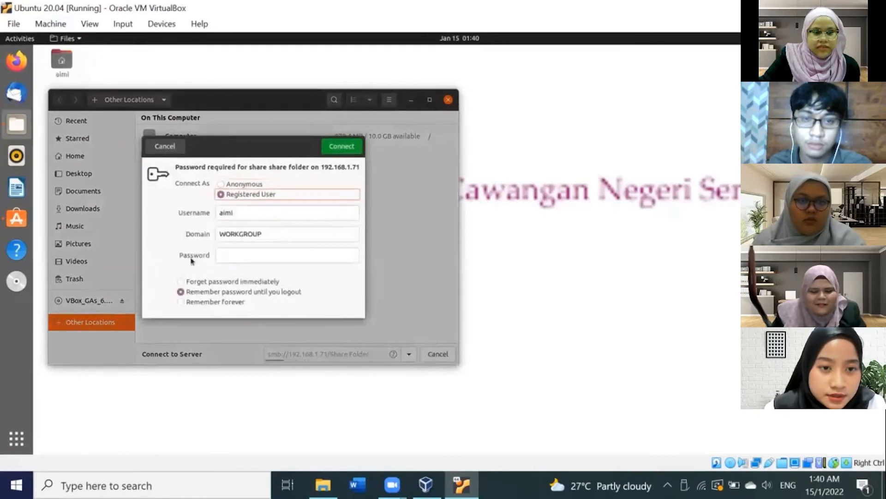
left_click(239, 259)
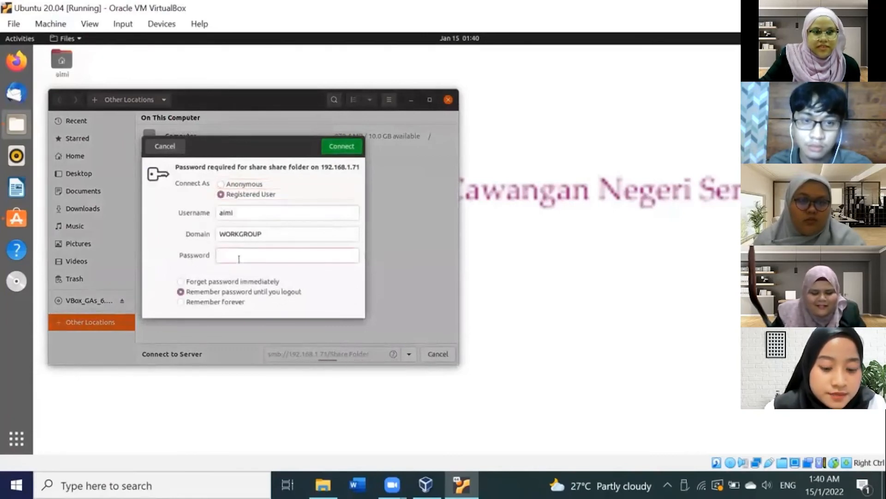
type("•••••")
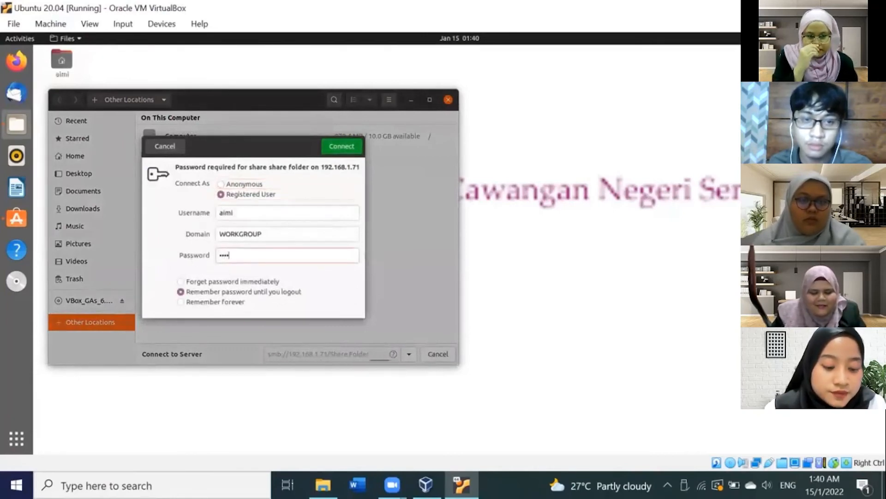
type("••")
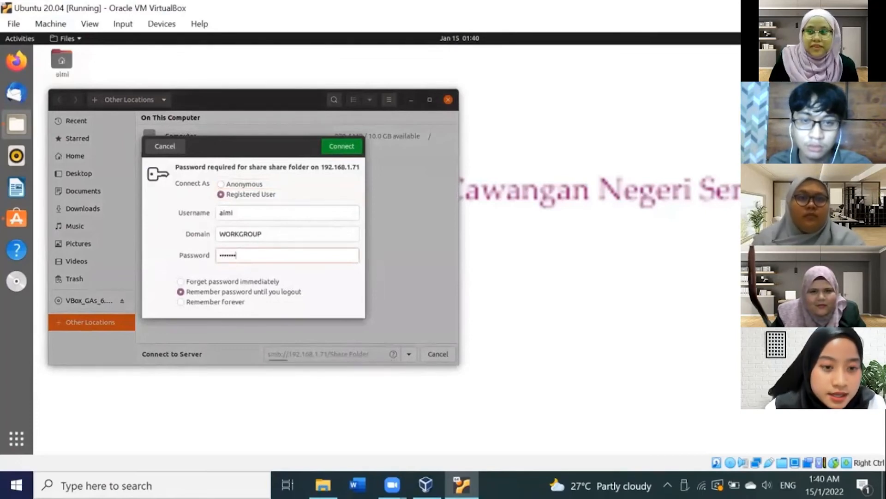
type("•")
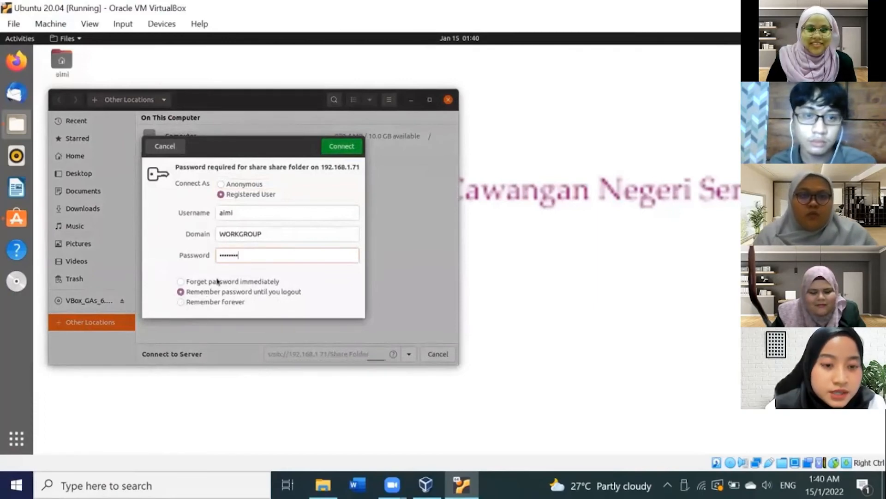
left_click(335, 151)
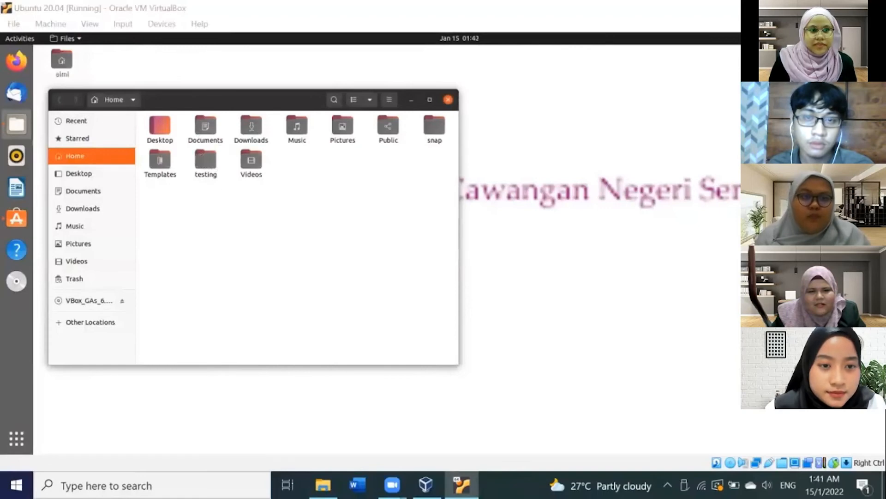
Step: Switch to the Windows desktop to check the testing folder, then return to the VM
left_click(808, 8)
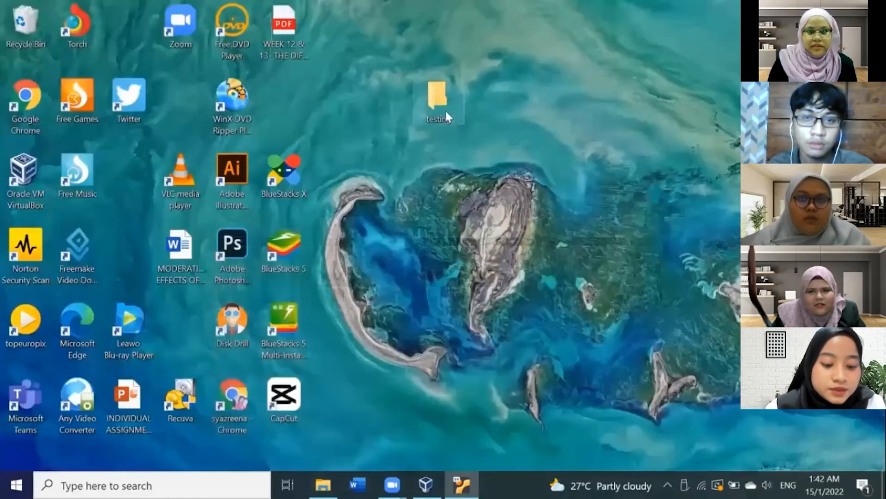
left_click(445, 109)
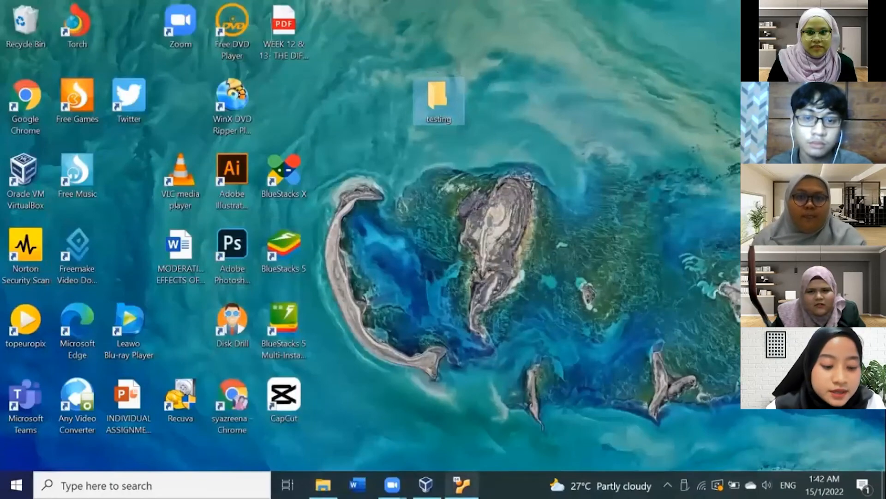
left_click(462, 484)
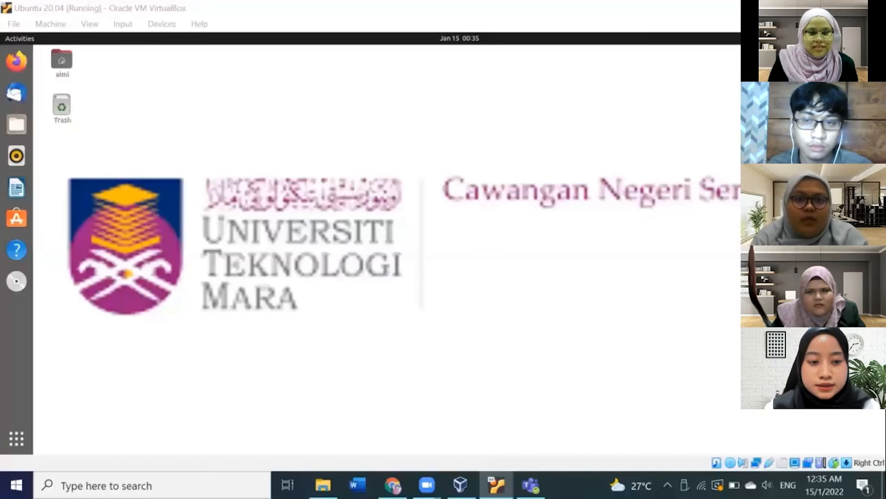
Step: Install Spotify from Ubuntu Software, authenticating with the account password
left_click(18, 218)
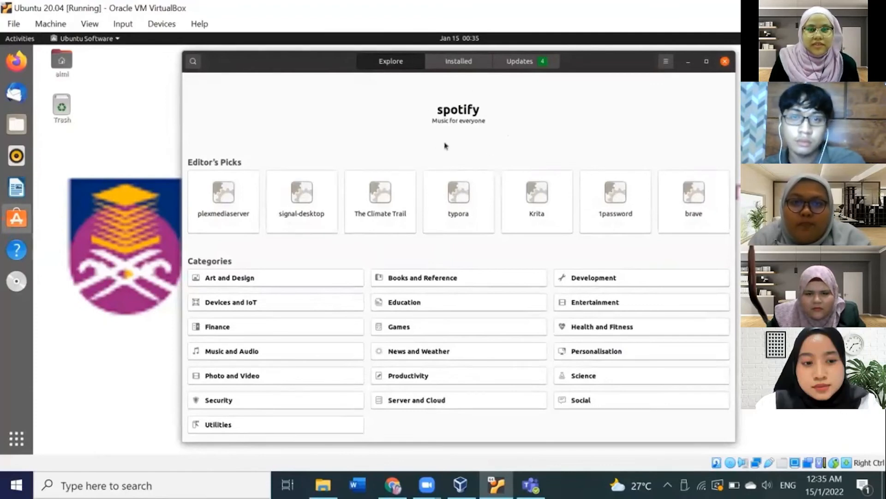
left_click(467, 112)
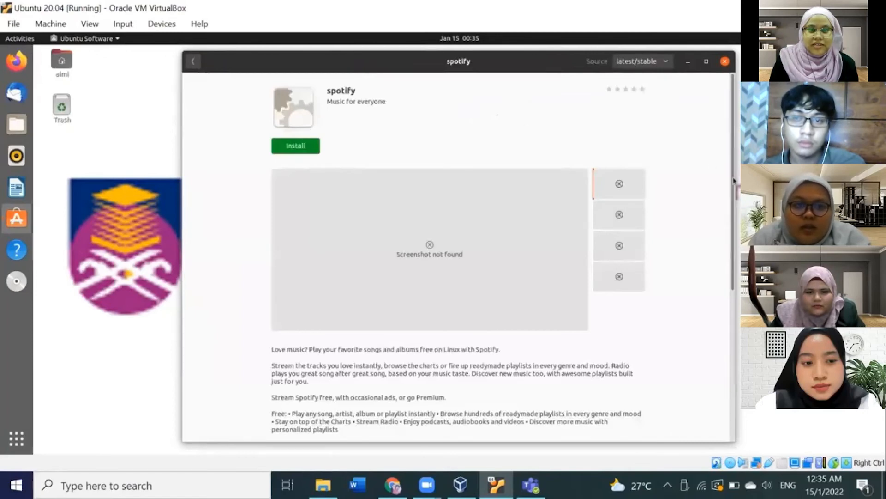
left_click_drag(734, 180, 728, 333)
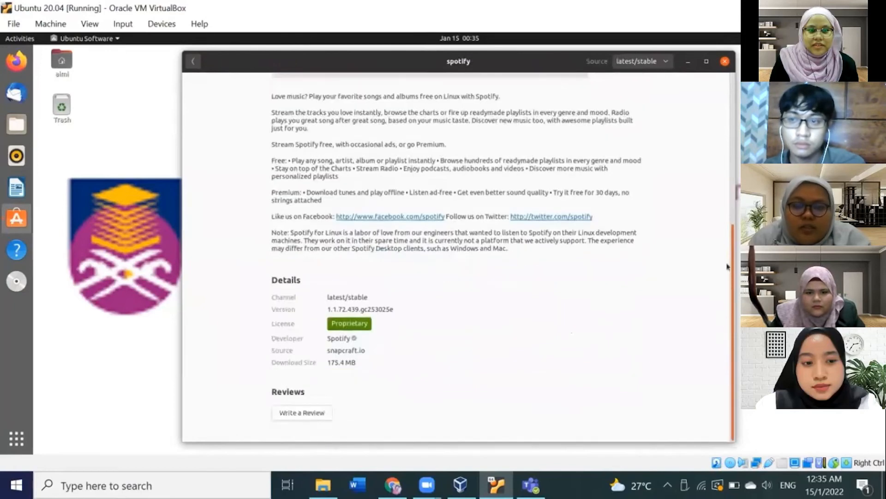
scroll(630, 204, "up", 5)
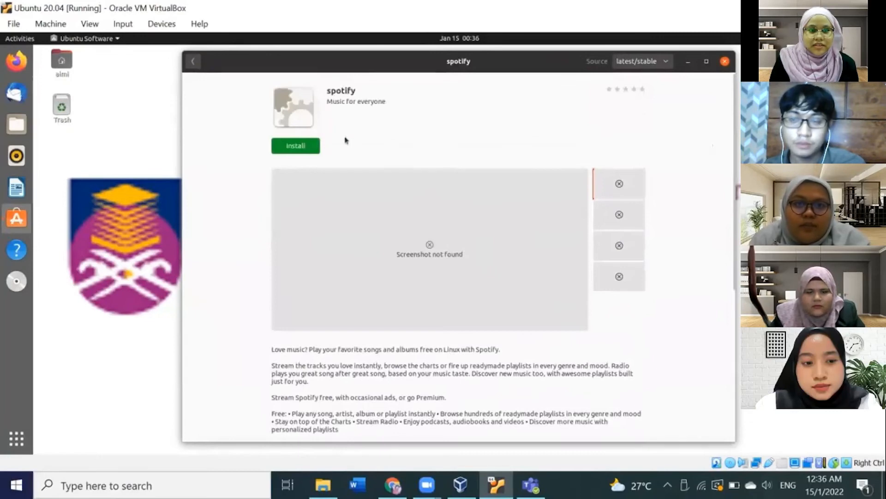
left_click(290, 148)
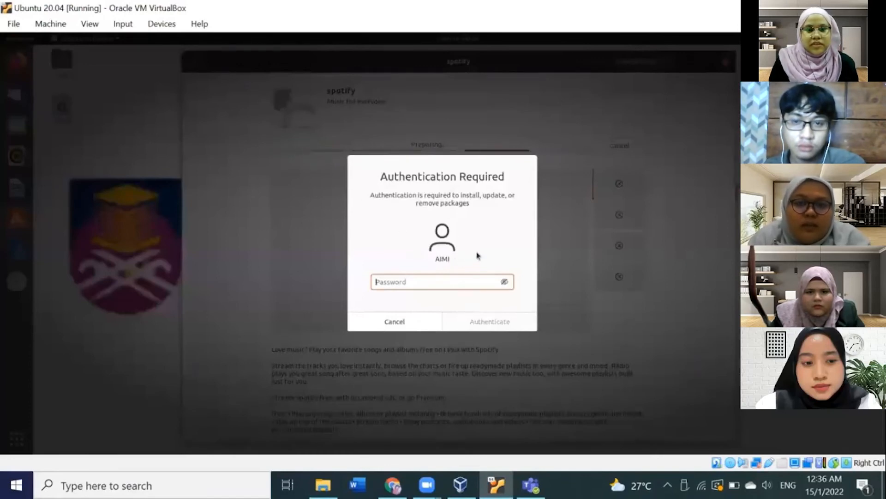
type("•••••")
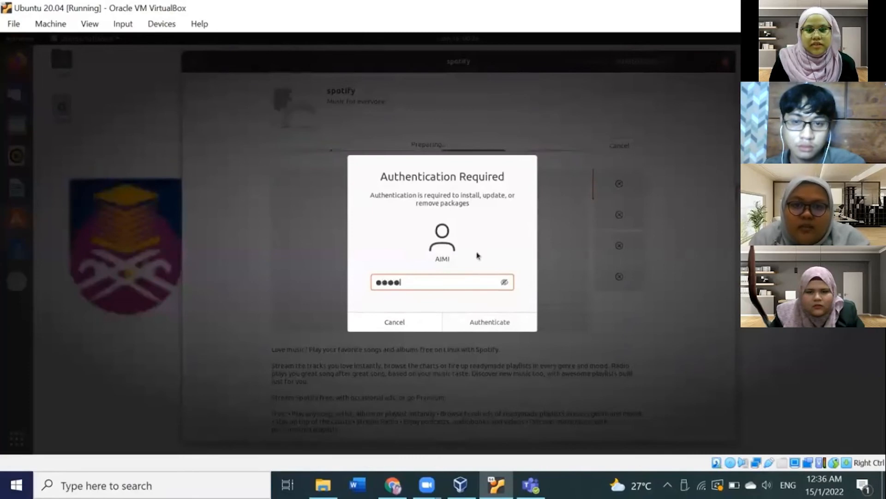
type("•••")
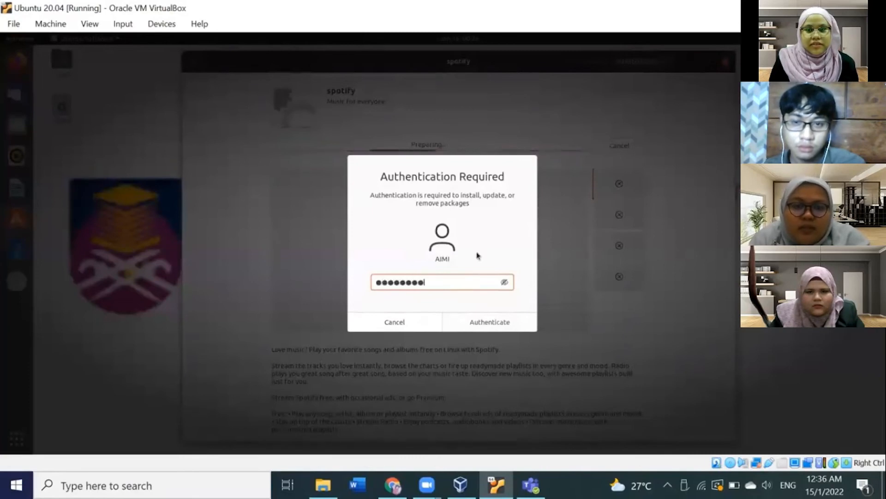
left_click(506, 323)
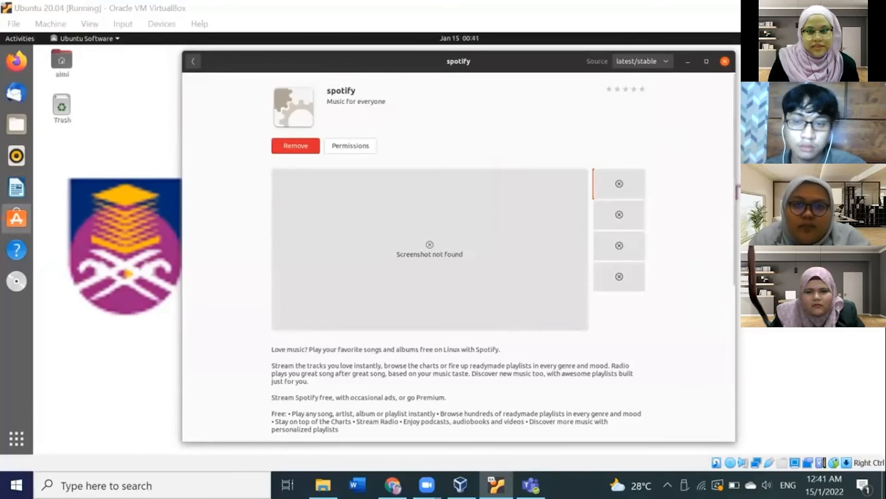
Step: Minimize Ubuntu Software and launch Software Updater from the applications grid
left_click(688, 62)
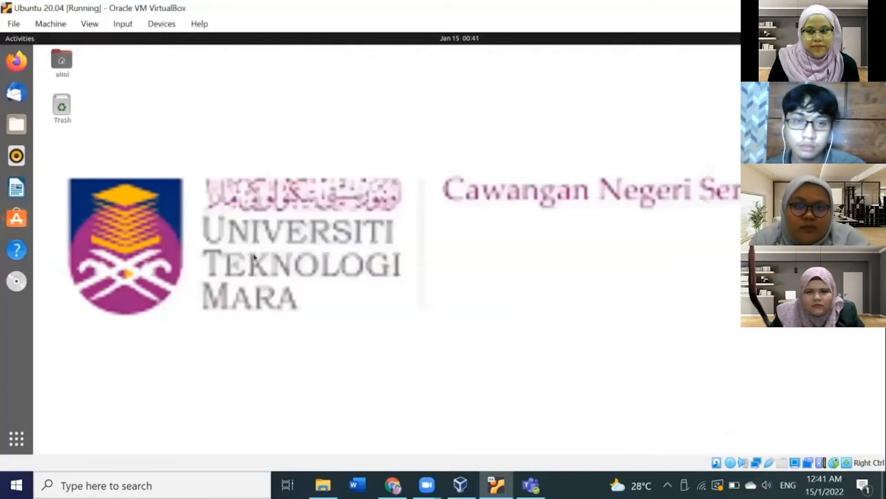
left_click(17, 443)
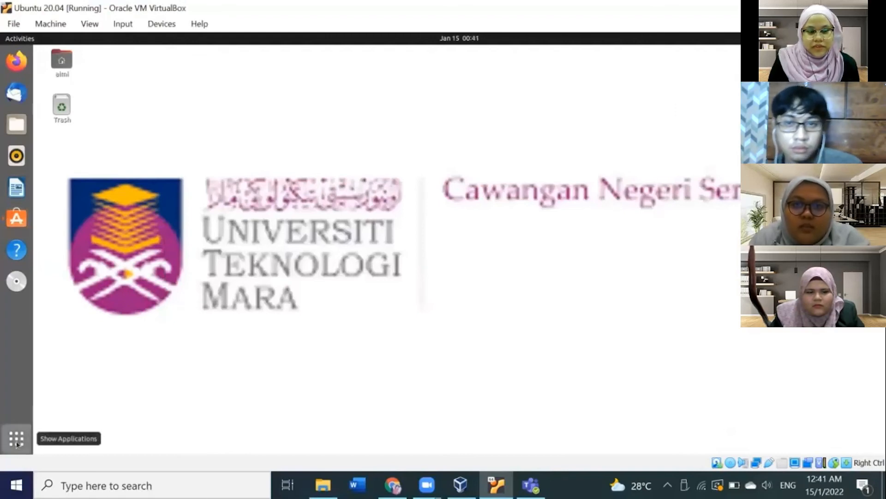
left_click(17, 441)
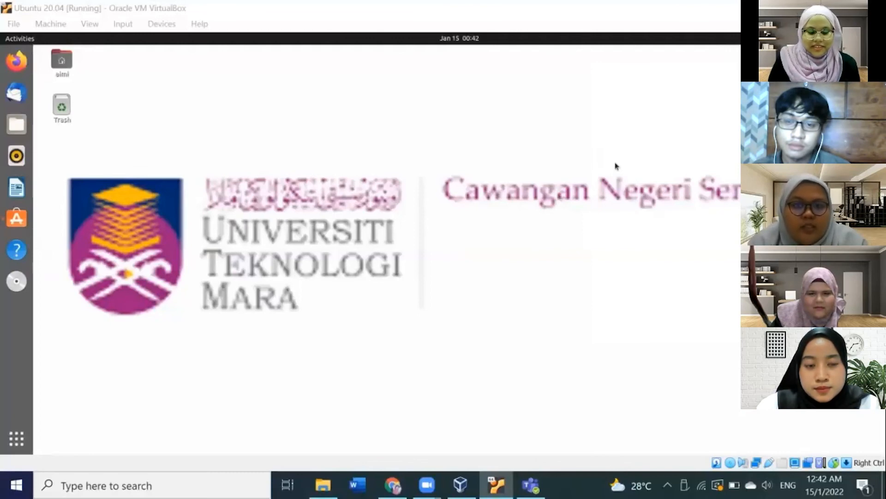
left_click(16, 437)
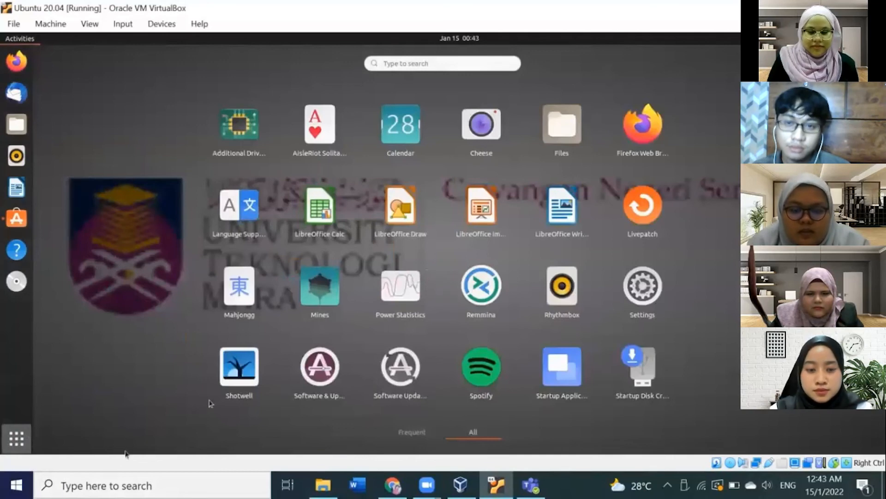
left_click(395, 373)
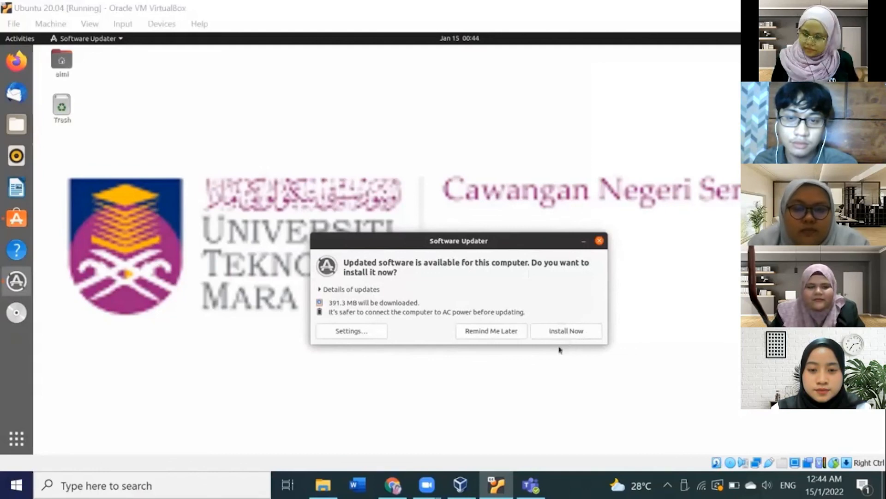
Step: Install the available system updates, authenticating with the account password, and close the updater
left_click(544, 336)
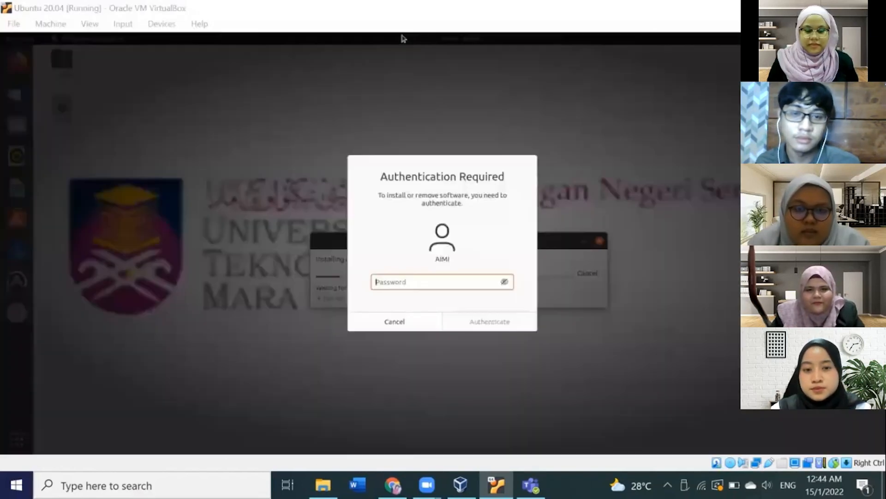
left_click(467, 281)
type("••")
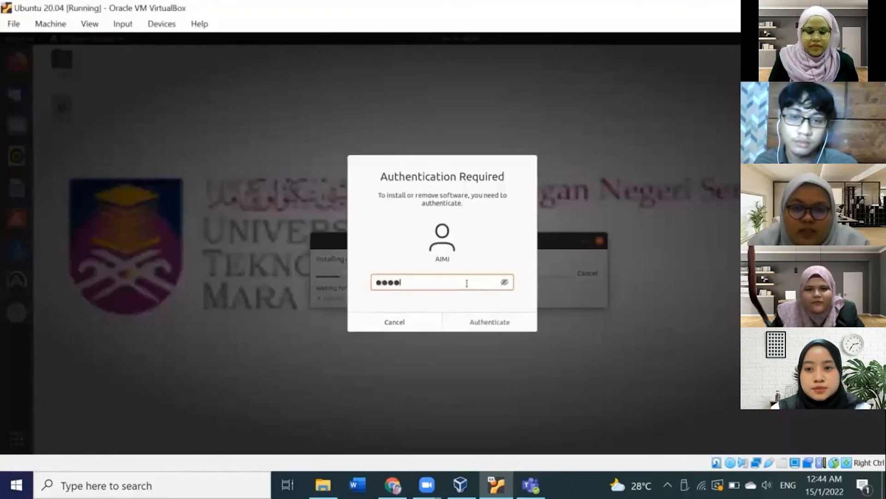
type("••••••")
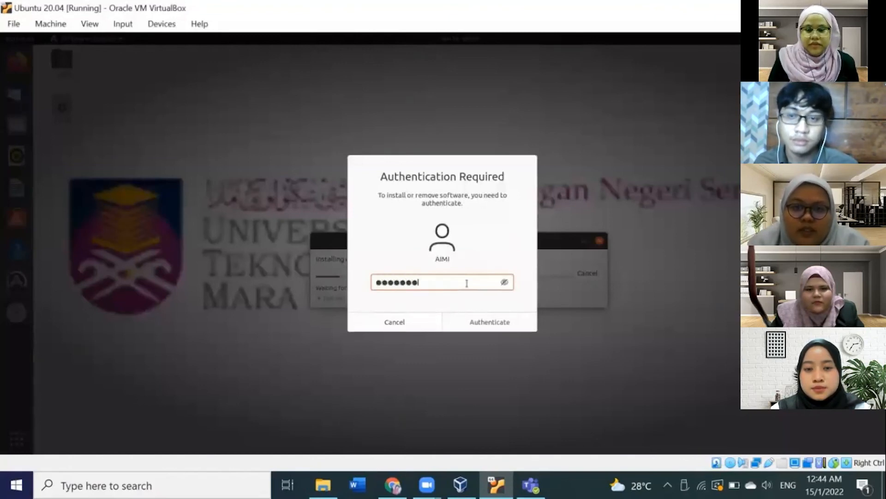
left_click(478, 323)
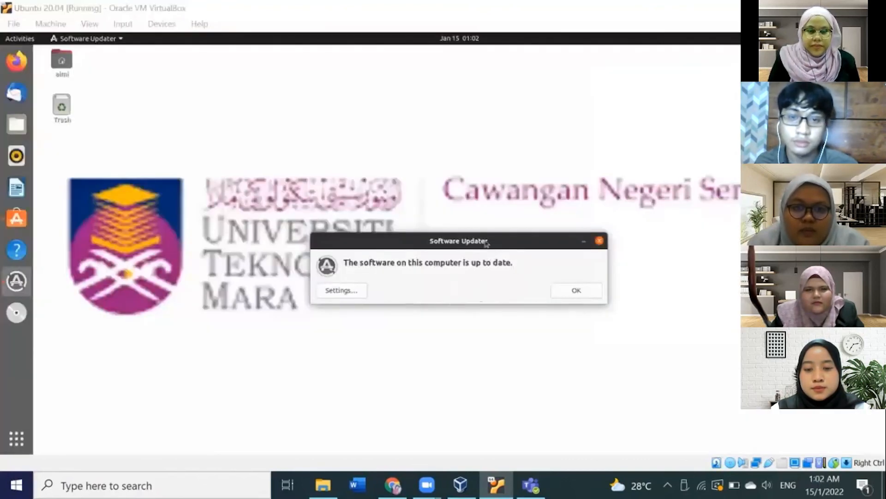
left_click(584, 292)
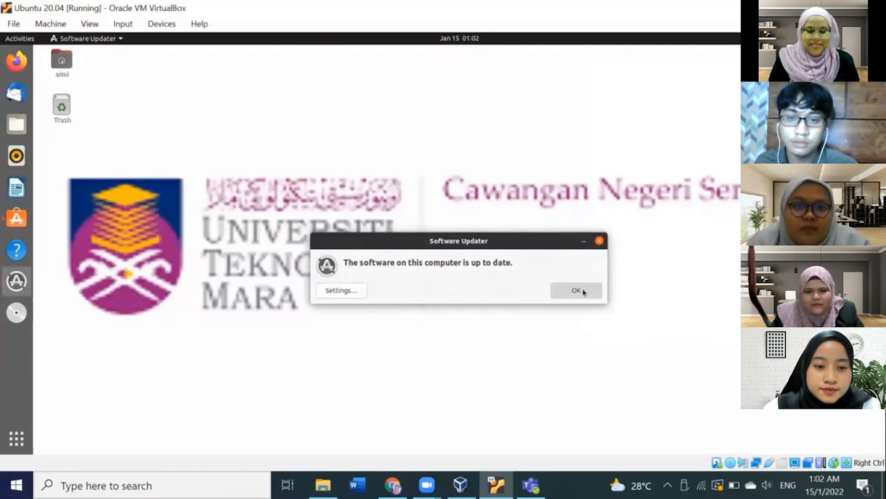
left_click(584, 292)
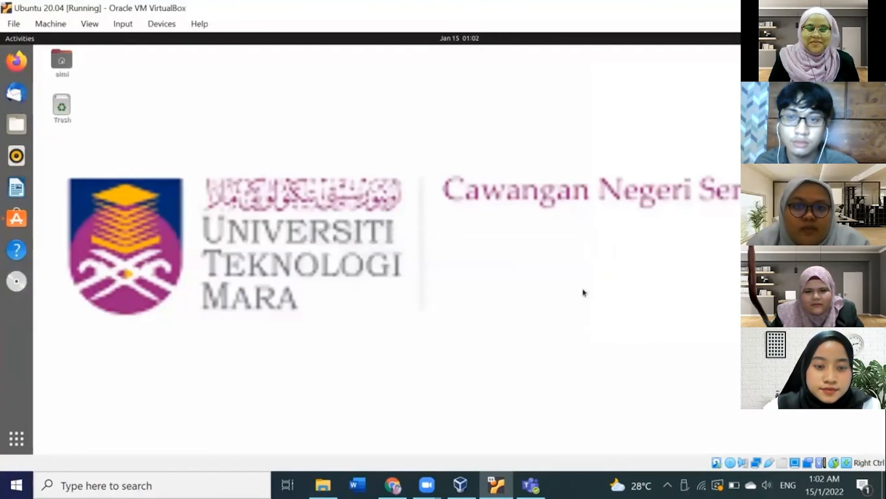